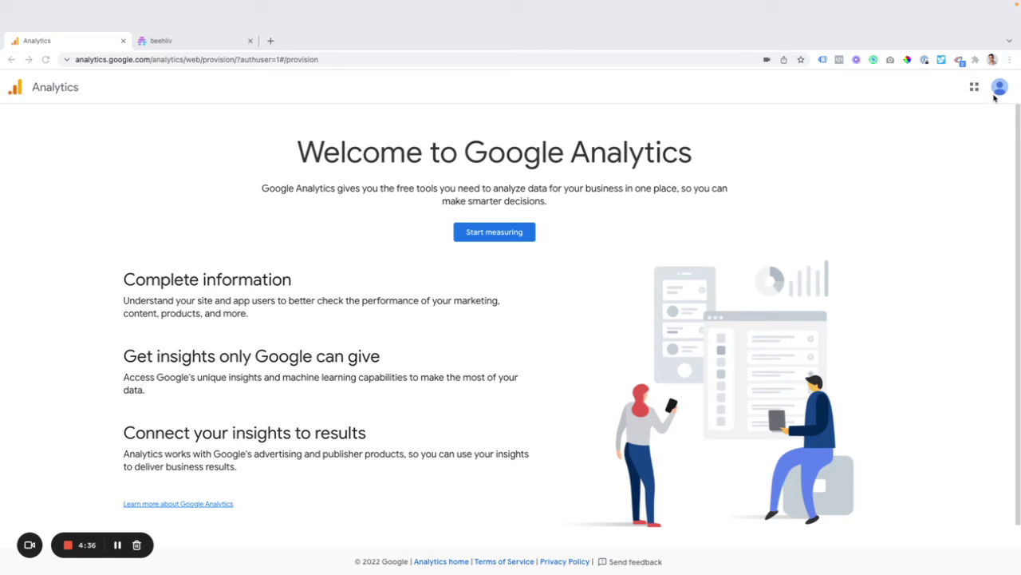
- Start measuring from the Welcome page to bring up the Account setup form
left_click(498, 205)
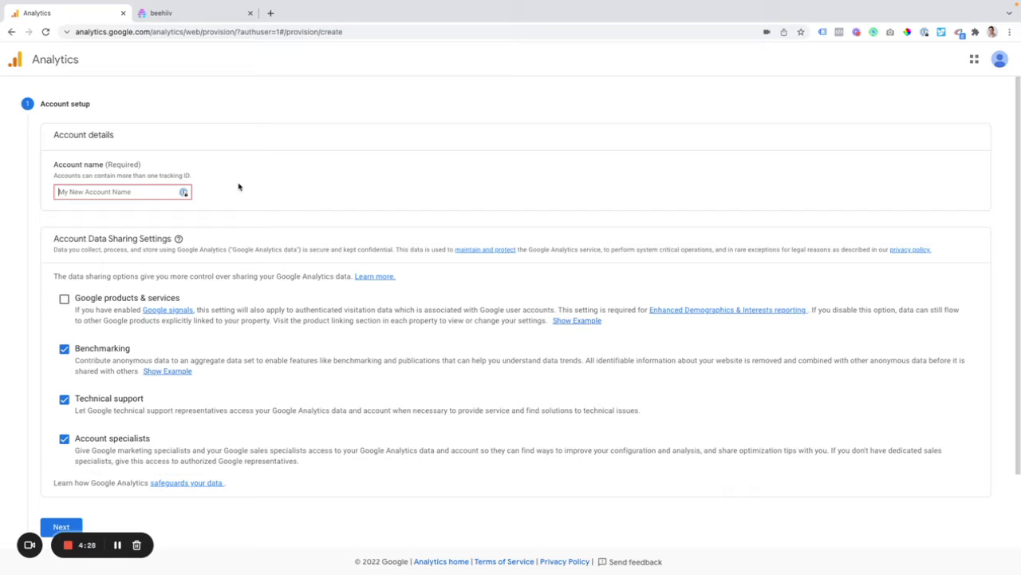
- Name the account 'Daily Meditation', uncheck every data-sharing option, and continue to property setup
left_click(110, 194)
type("Daily Meditation")
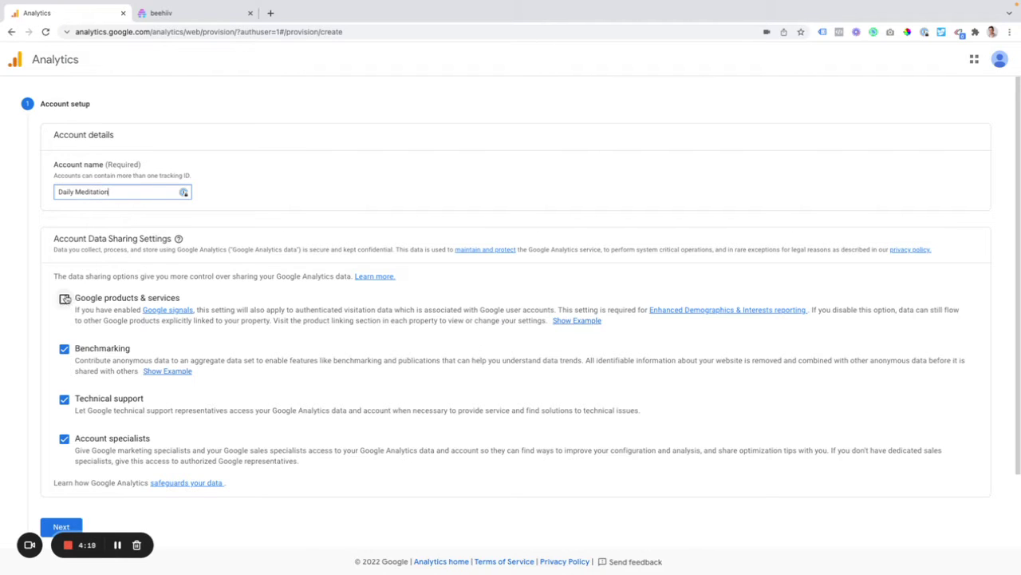
scroll(68, 295, "down", 2)
left_click(64, 225)
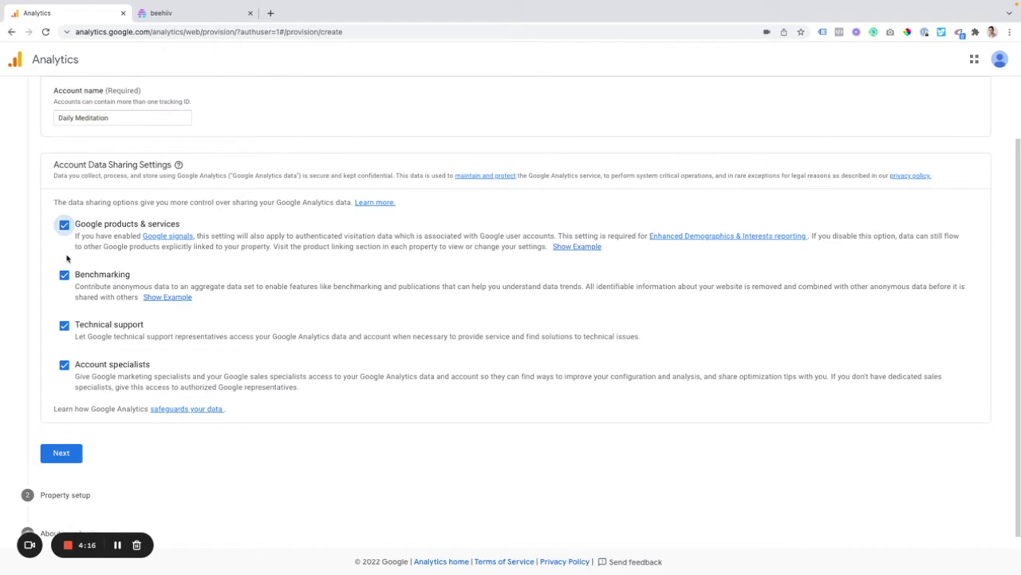
left_click(65, 225)
left_click(64, 275)
left_click(65, 326)
left_click(64, 365)
left_click(61, 454)
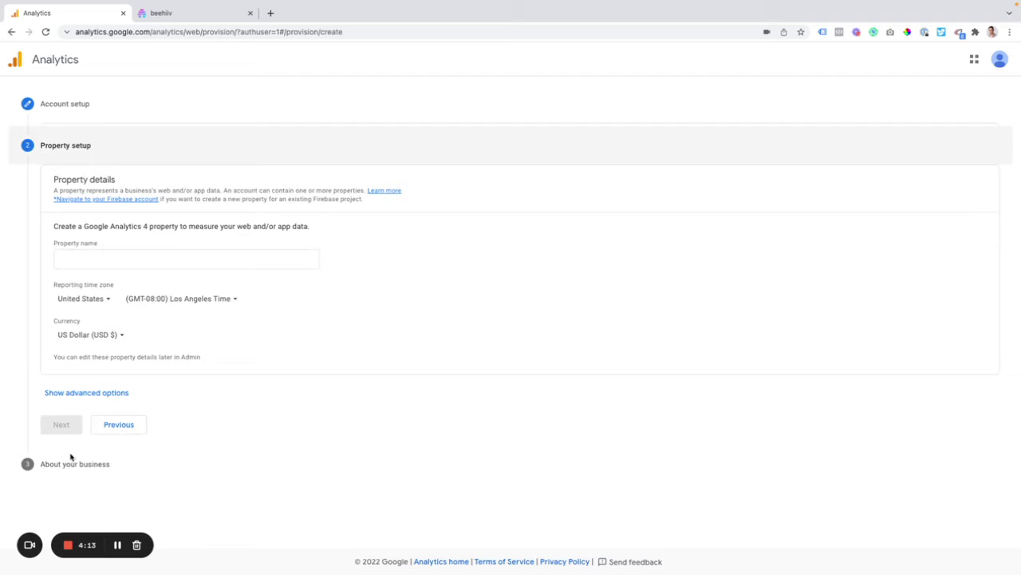
- Enter 'Daily Meditation' as the property name
left_click(112, 253)
left_click(111, 253)
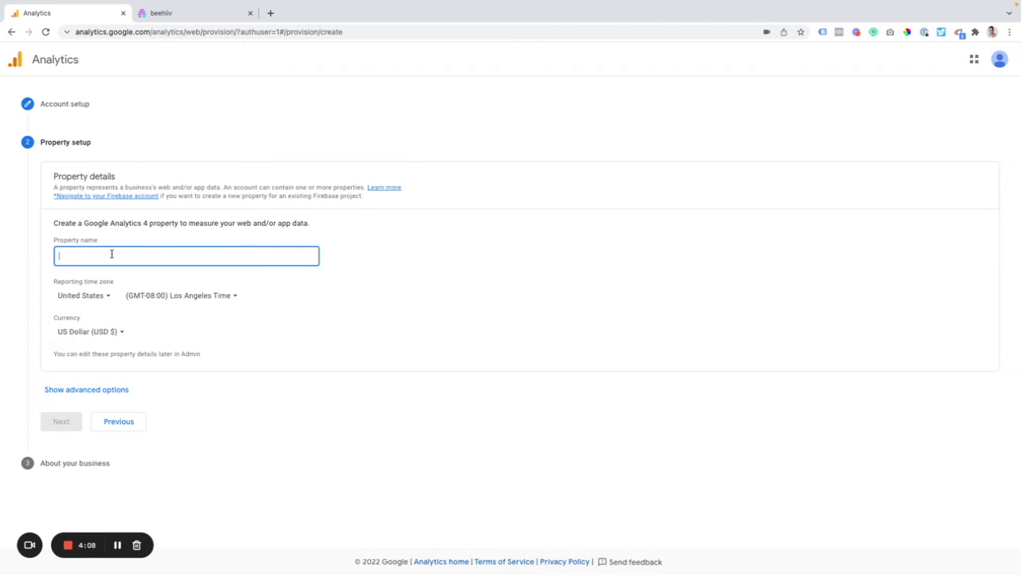
type("M")
type("Daily Medi")
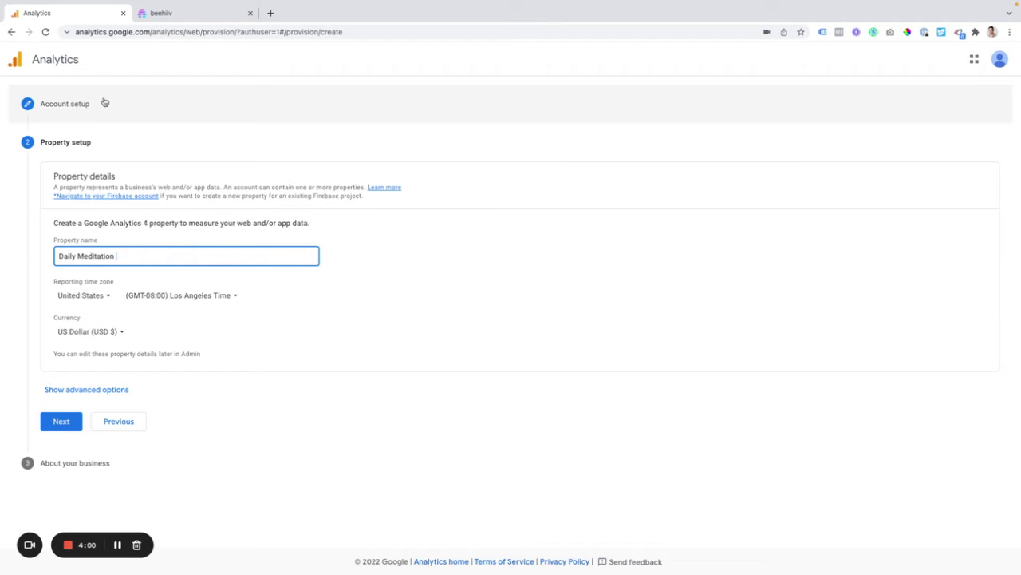
type("tation")
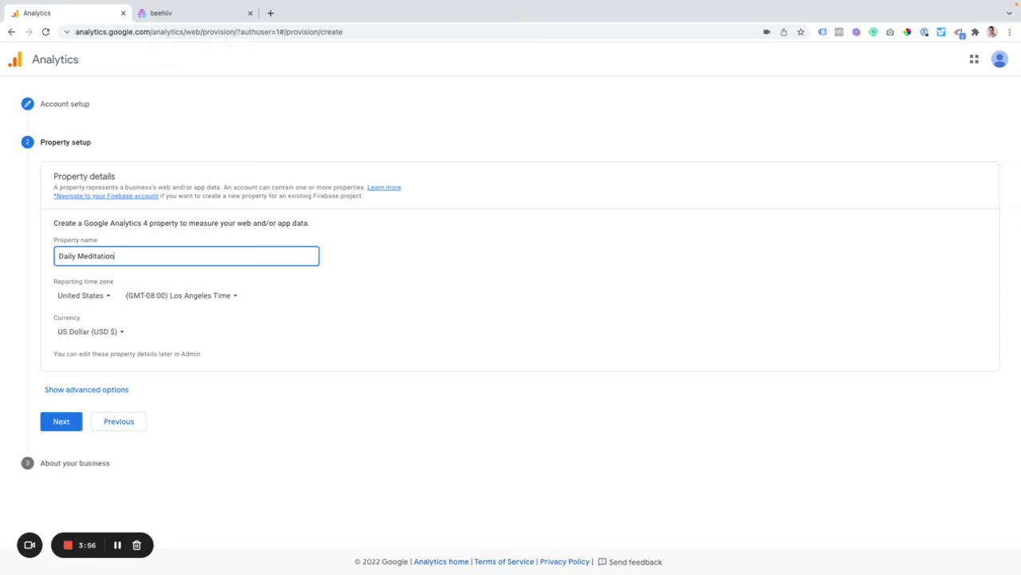
- Set the reporting time zone to (GMT-05:00) New York Time and show advanced options
left_click(142, 294)
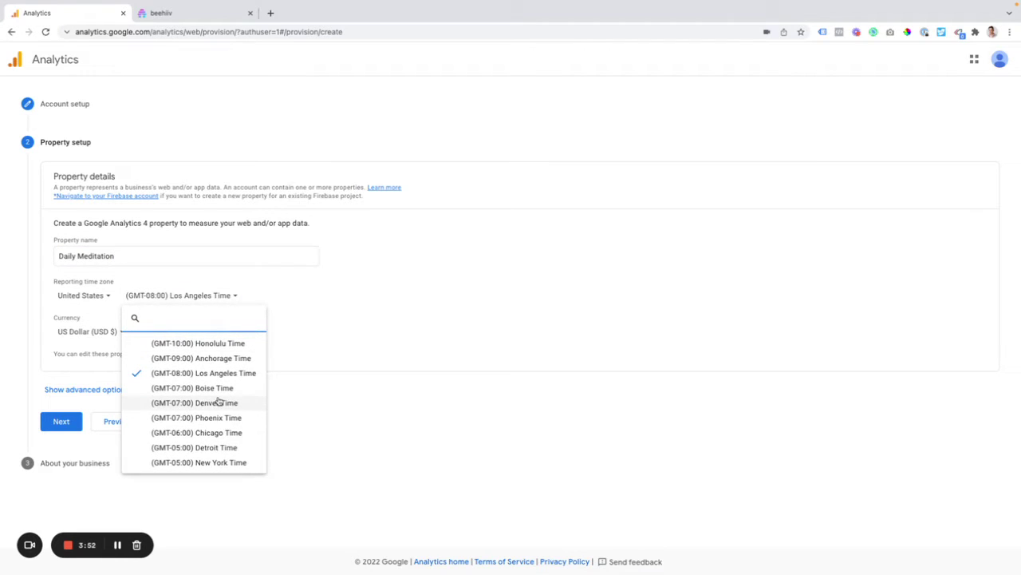
left_click(220, 464)
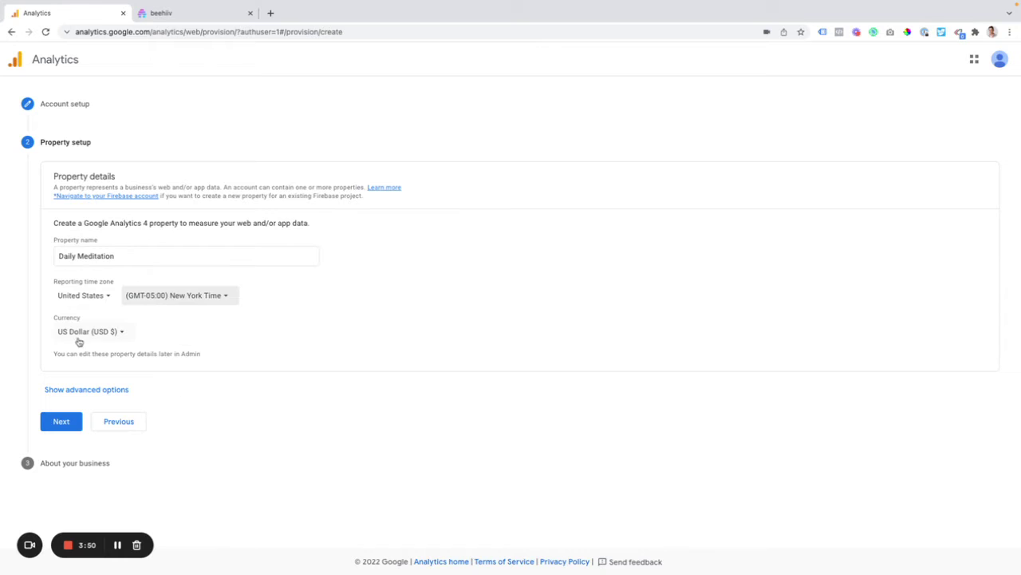
left_click(101, 390)
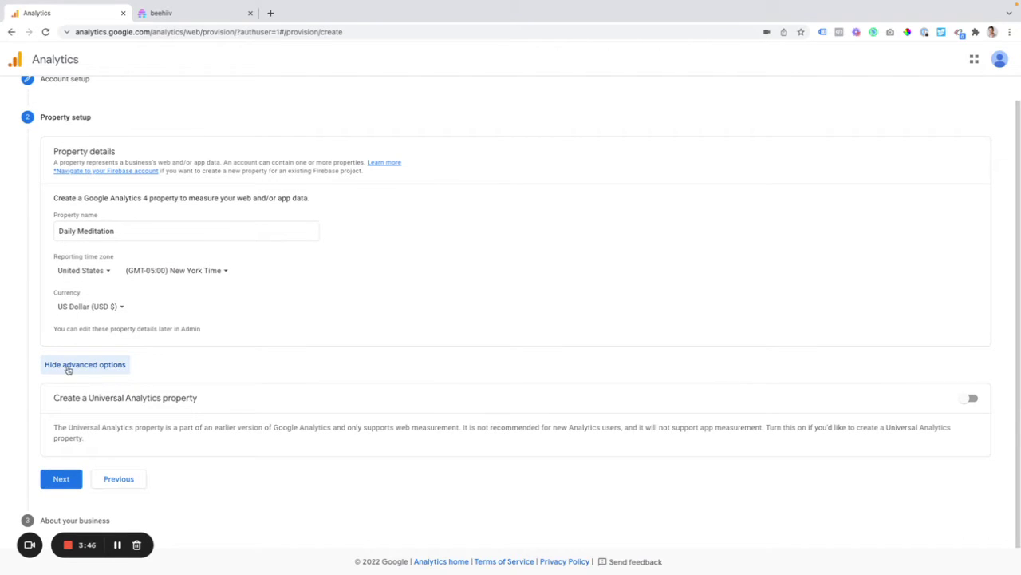
- Switch on the Create a Universal Analytics property toggle, then select the Website URL field
left_click(106, 365)
left_click(92, 390)
scroll(342, 246, "up", 1)
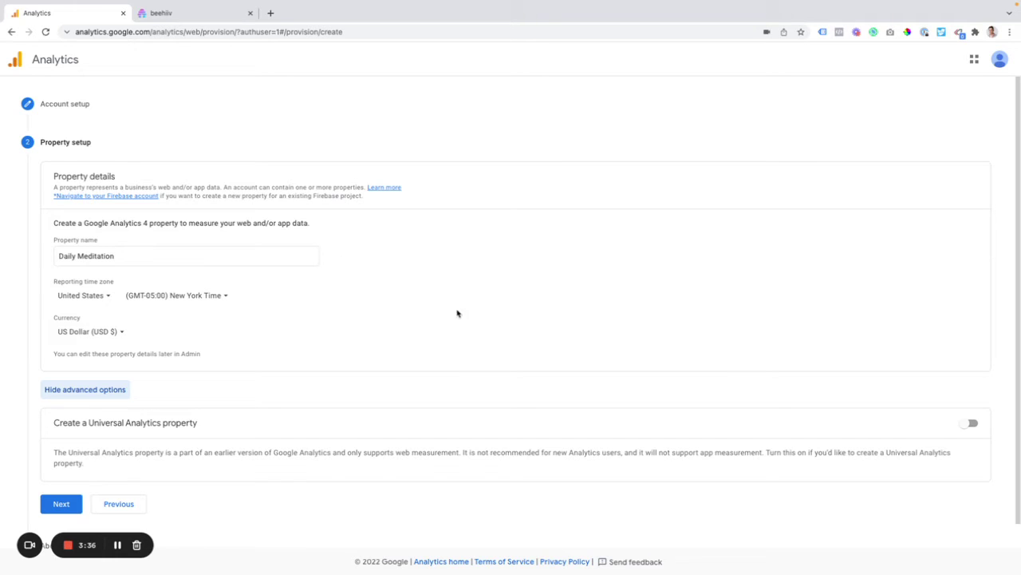
left_click(962, 427)
scroll(442, 392, "down", 2)
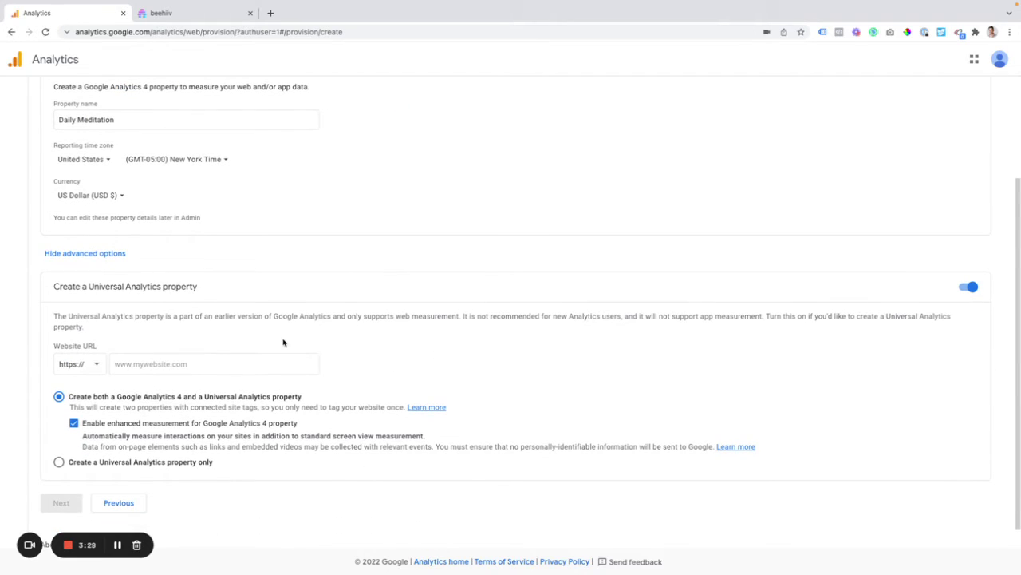
scroll(287, 339, "up", 1)
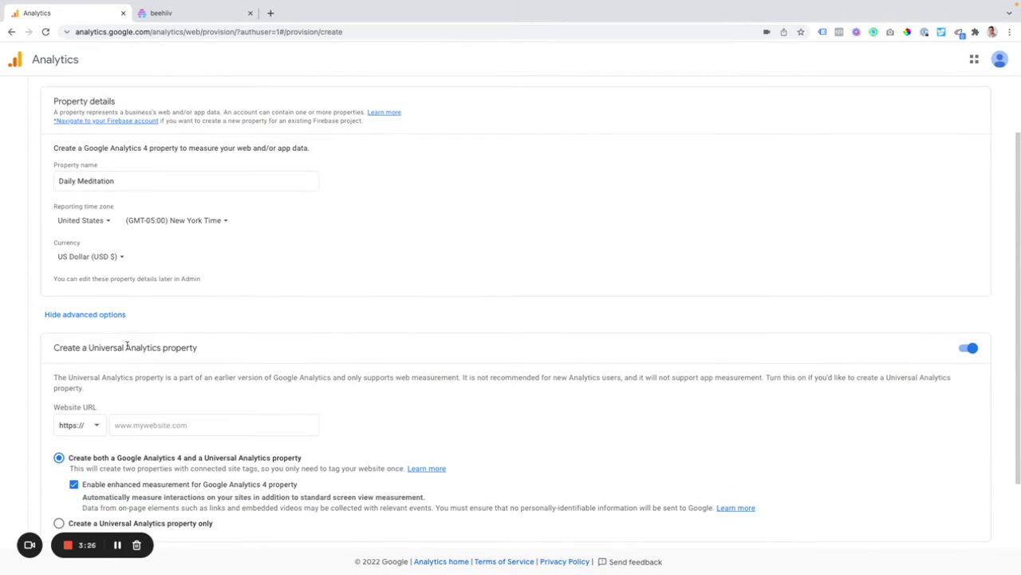
scroll(123, 349, "up", 1)
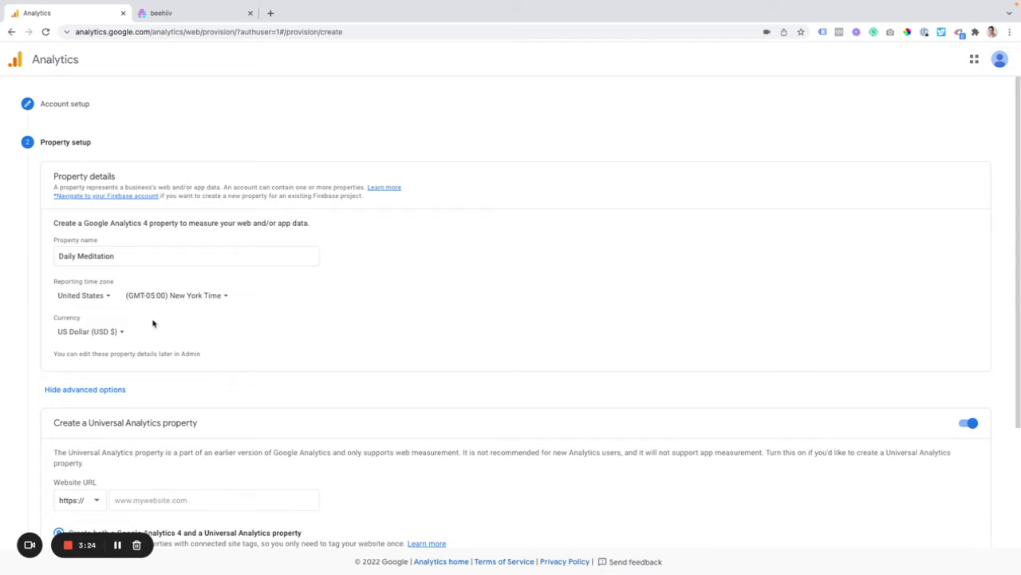
scroll(232, 444, "down", 1)
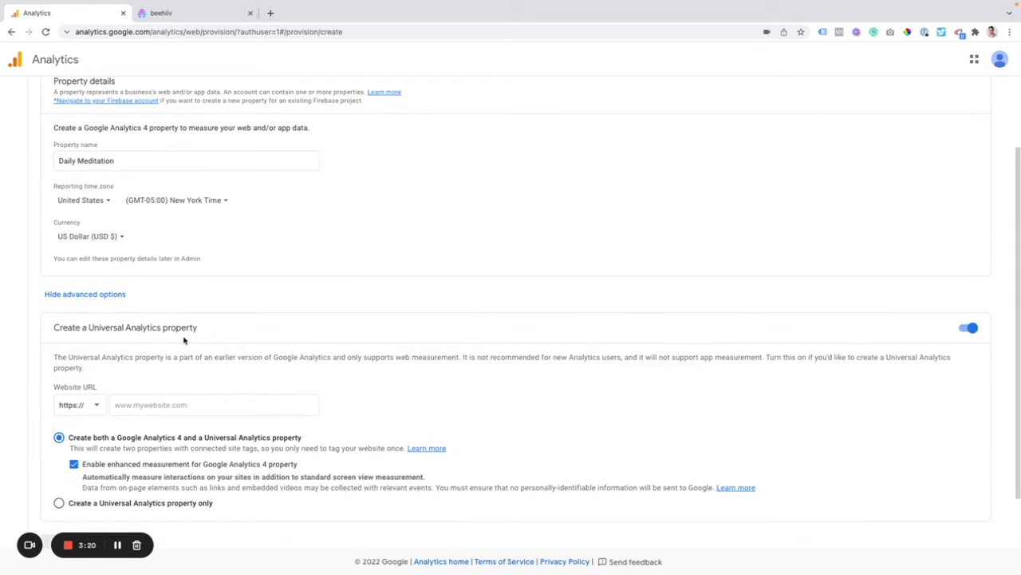
scroll(184, 338, "up", 1)
scroll(212, 391, "down", 1)
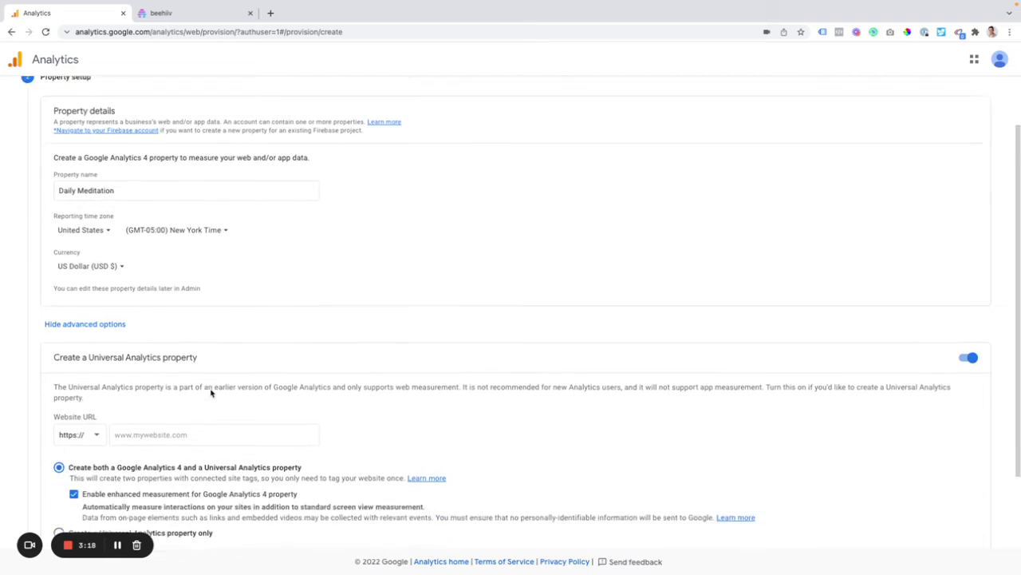
left_click(210, 387)
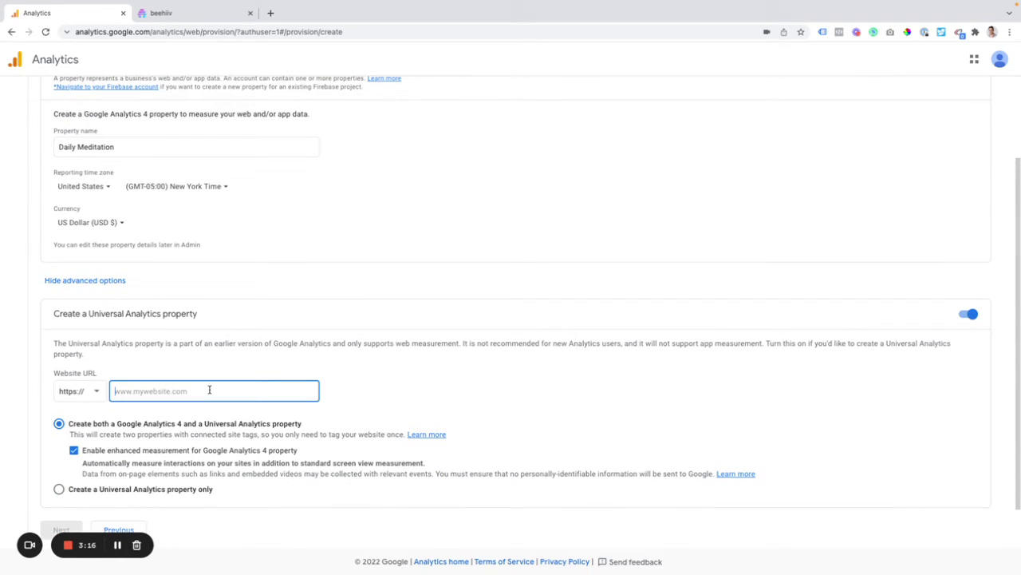
- Enter dailymeditation.beehiiv.com as the website URL, keeping Create both, and continue
type("da")
key("BackSpace")
type("dailymed")
type("itation.behe")
type("iiv.com")
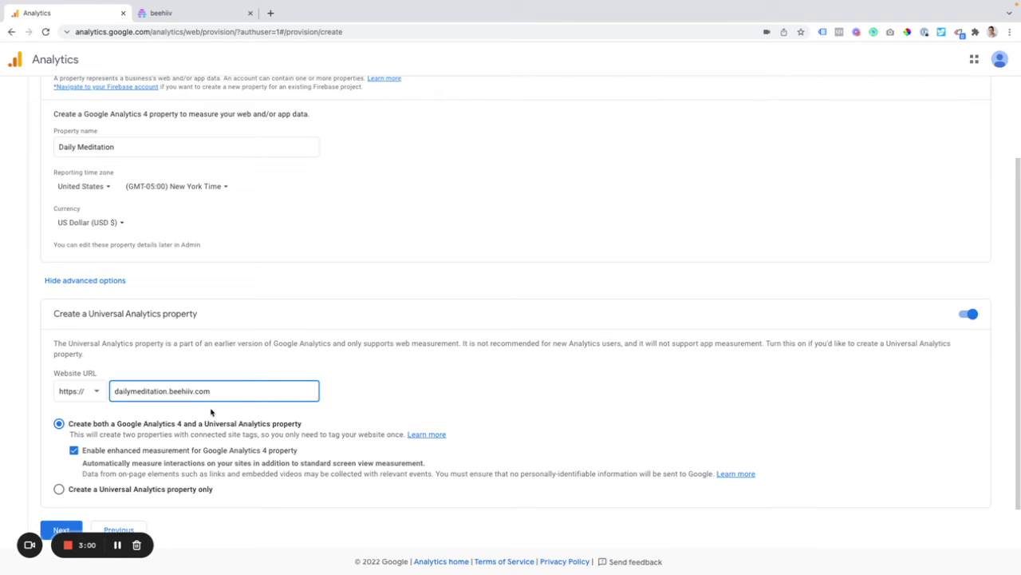
scroll(160, 431, "down", 1)
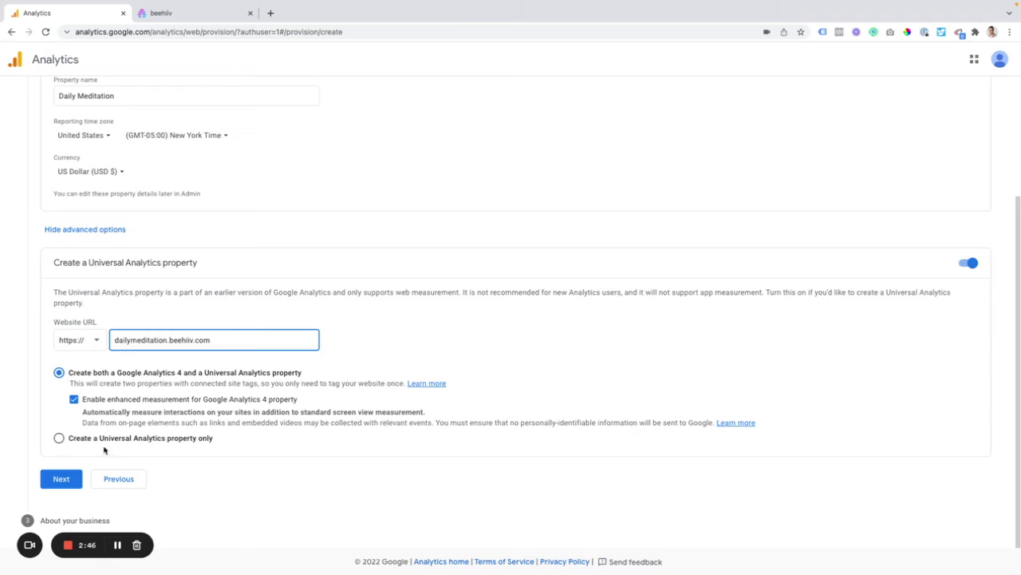
left_click(77, 478)
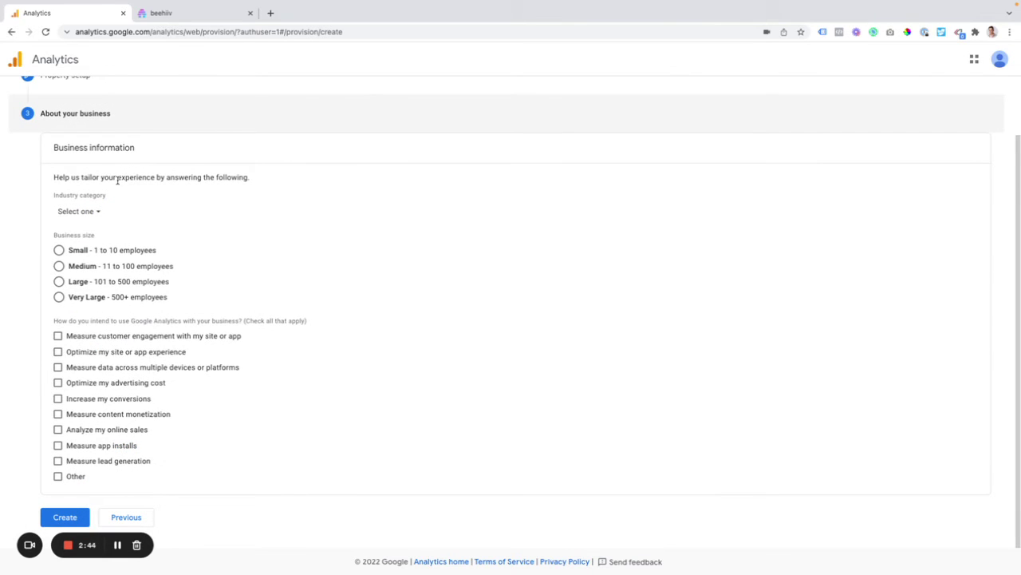
- Set industry People & Society, size Small, goal Measure customer engagement, then create the account
left_click(77, 211)
scroll(141, 342, "down", 3)
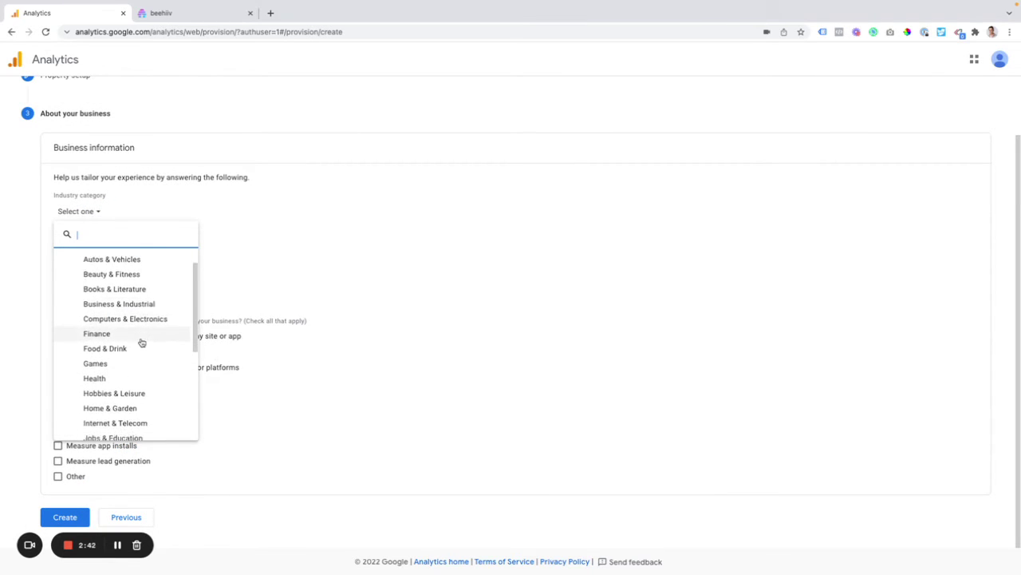
scroll(141, 339, "down", 2)
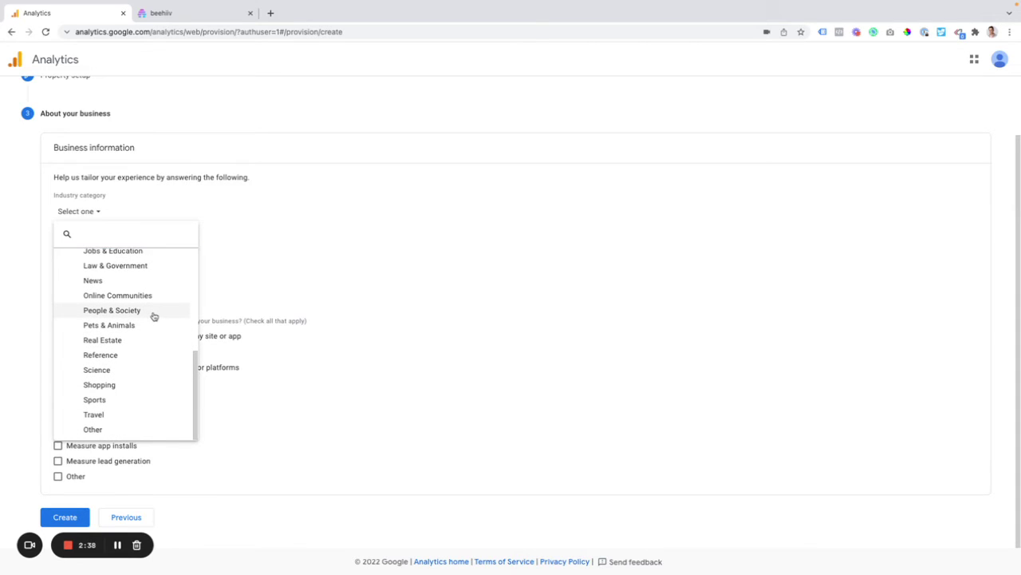
left_click(154, 314)
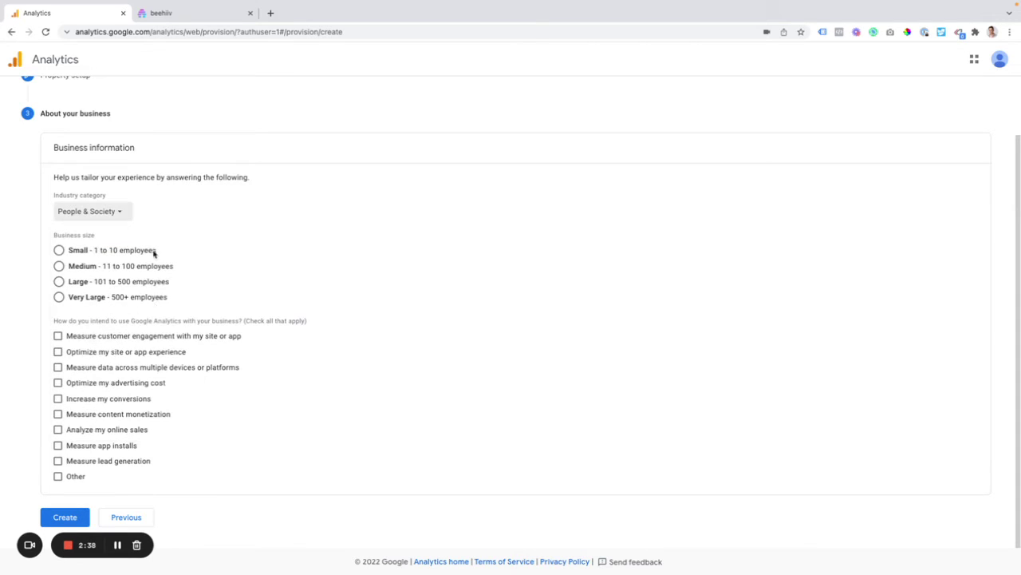
left_click(59, 250)
left_click(59, 336)
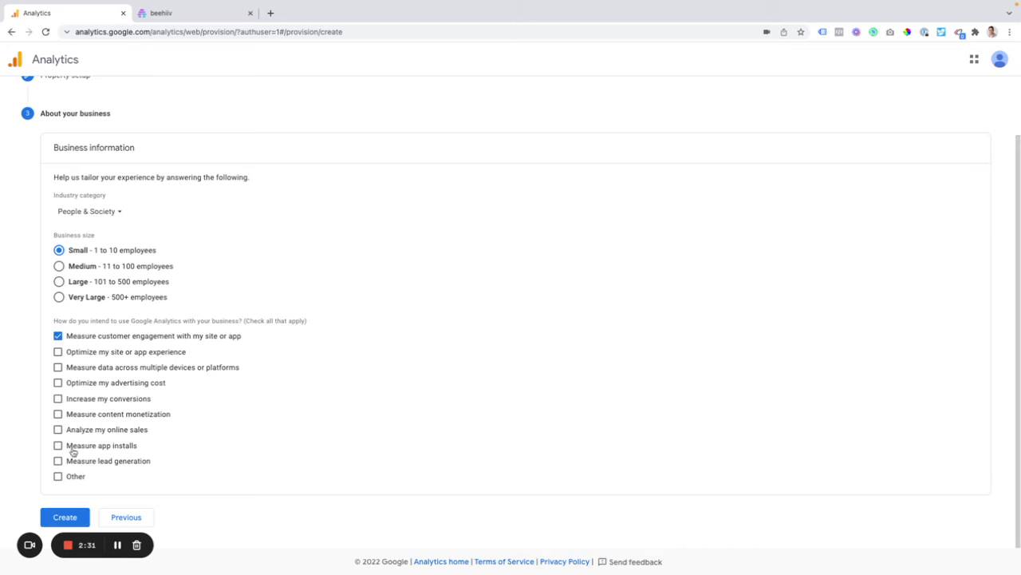
left_click(62, 517)
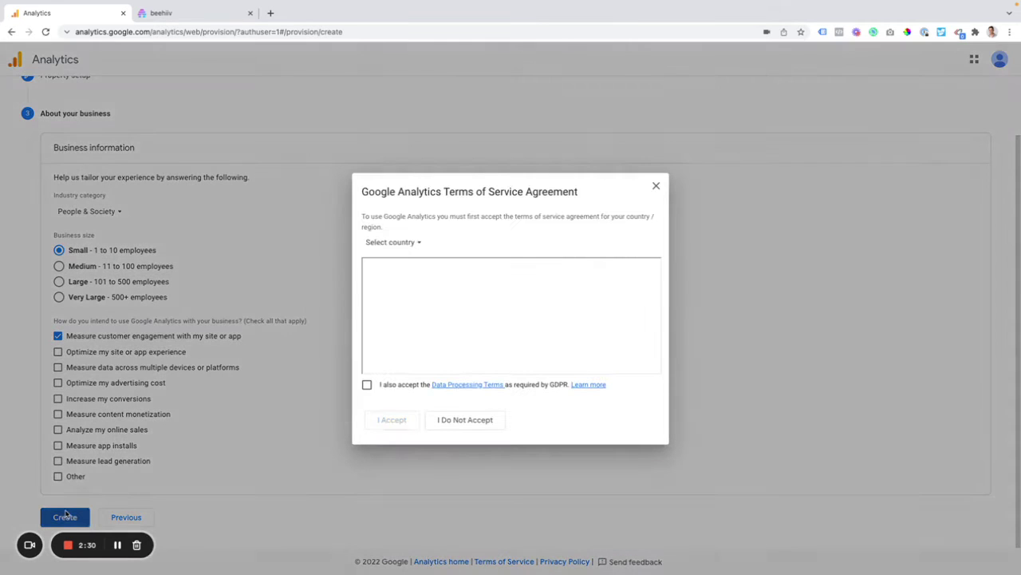
- Accept the GDPR Data Processing Terms and Terms of Service, and save email preferences
left_click(367, 384)
left_click(391, 419)
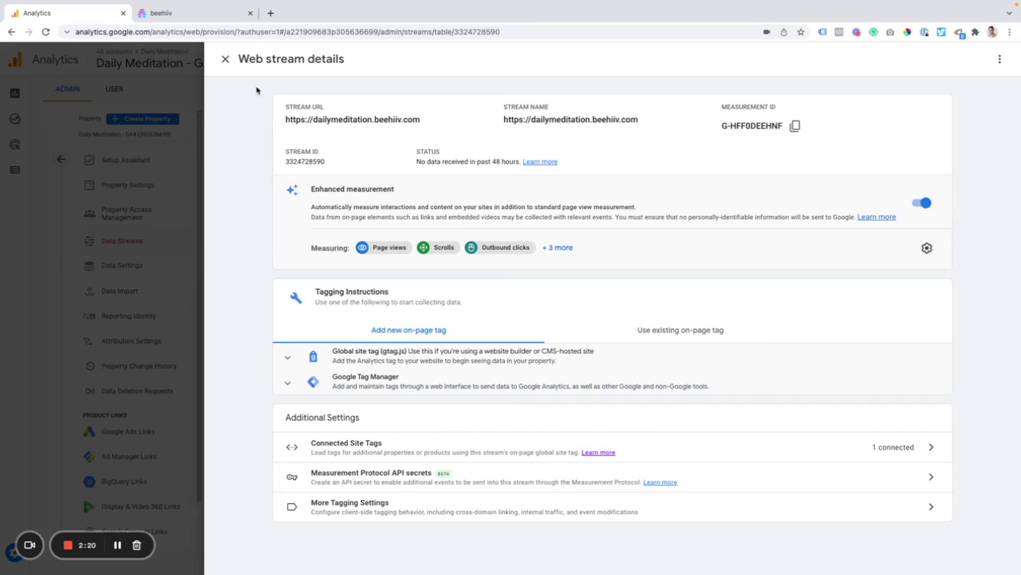
left_click(226, 60)
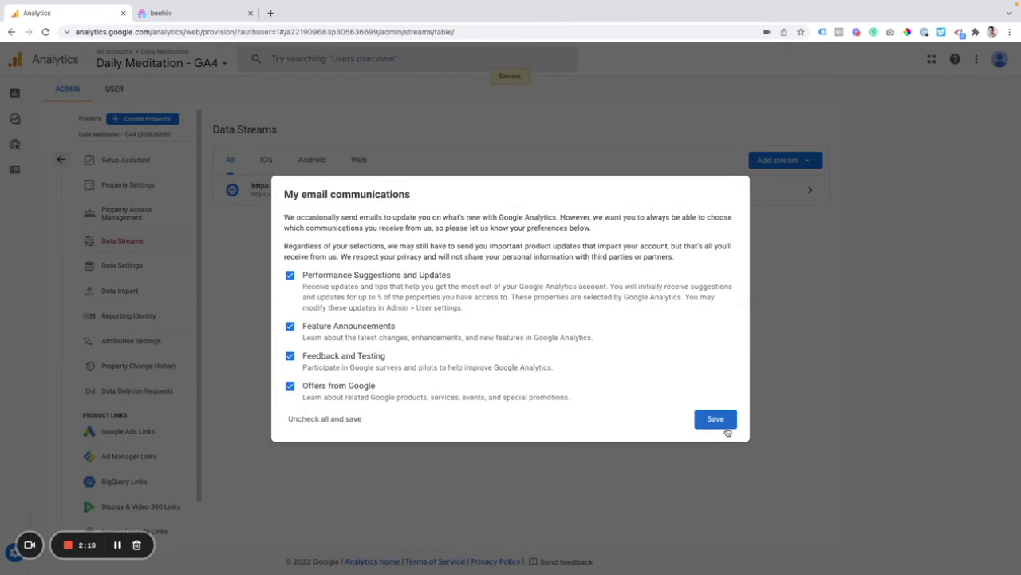
left_click(726, 429)
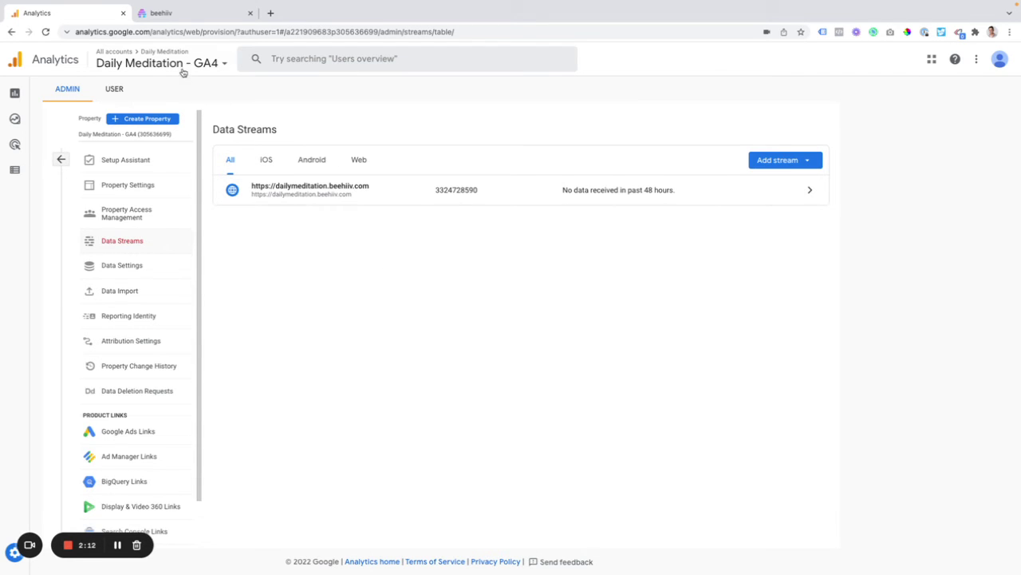
- Check the dailymeditation.beehiiv.com stream's connected site tags and copy its measurement ID
left_click(187, 64)
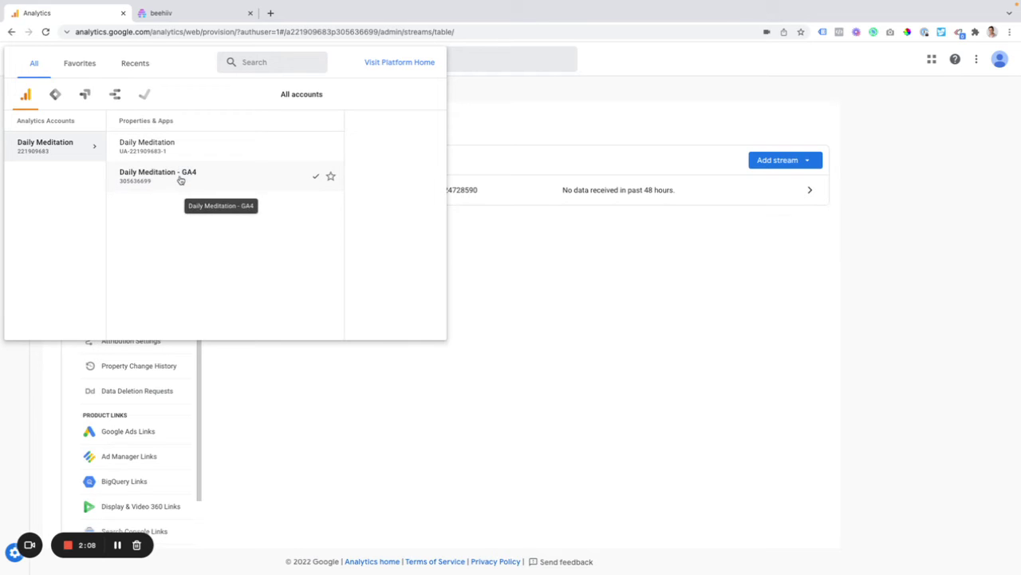
left_click(575, 241)
left_click(429, 189)
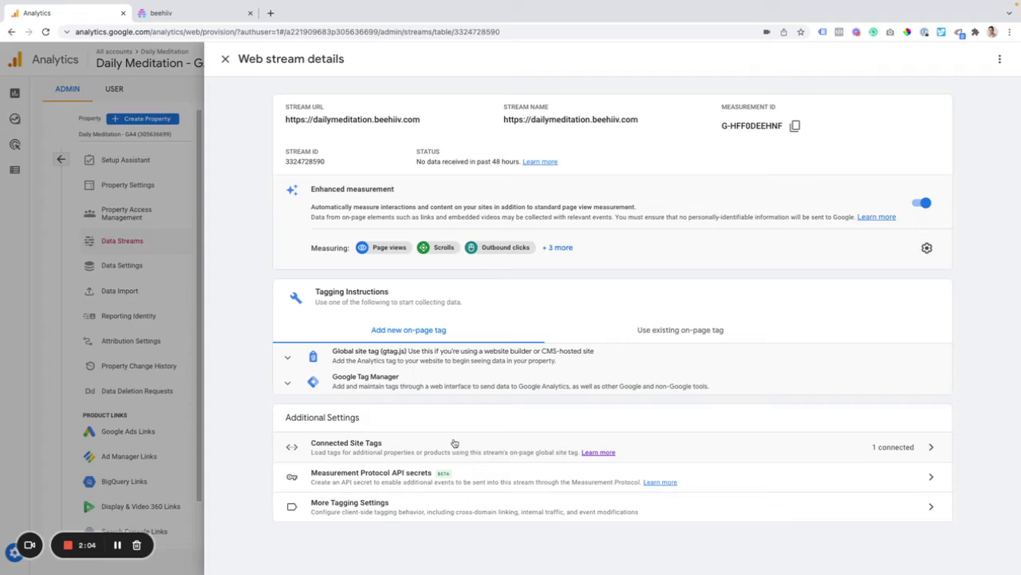
left_click(455, 443)
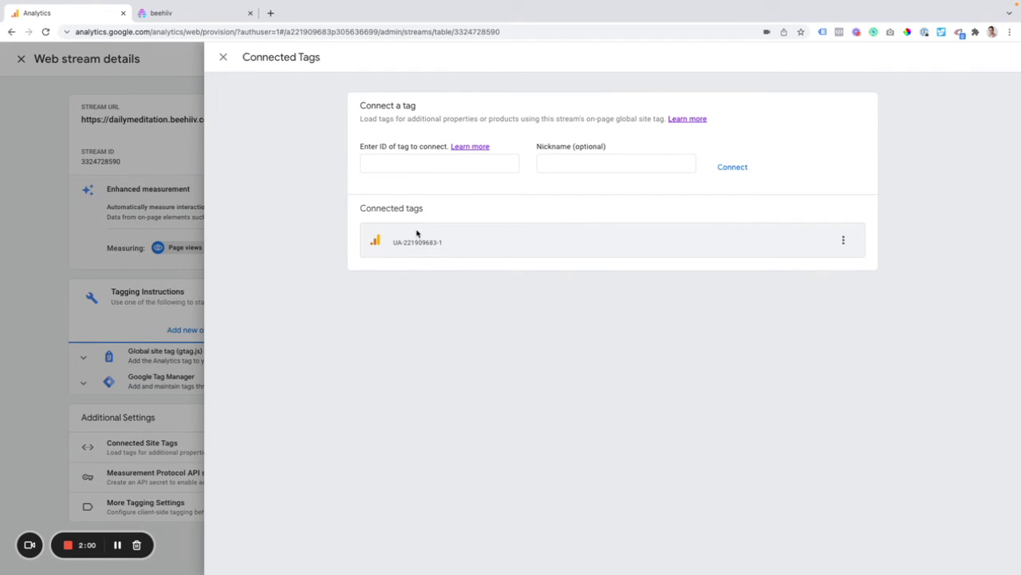
left_click(166, 202)
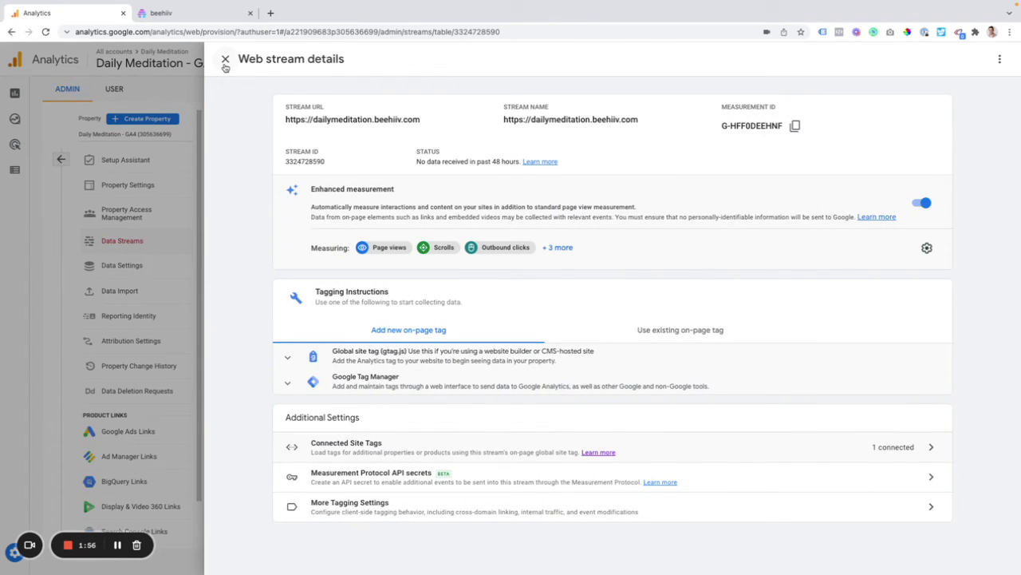
left_click(225, 59)
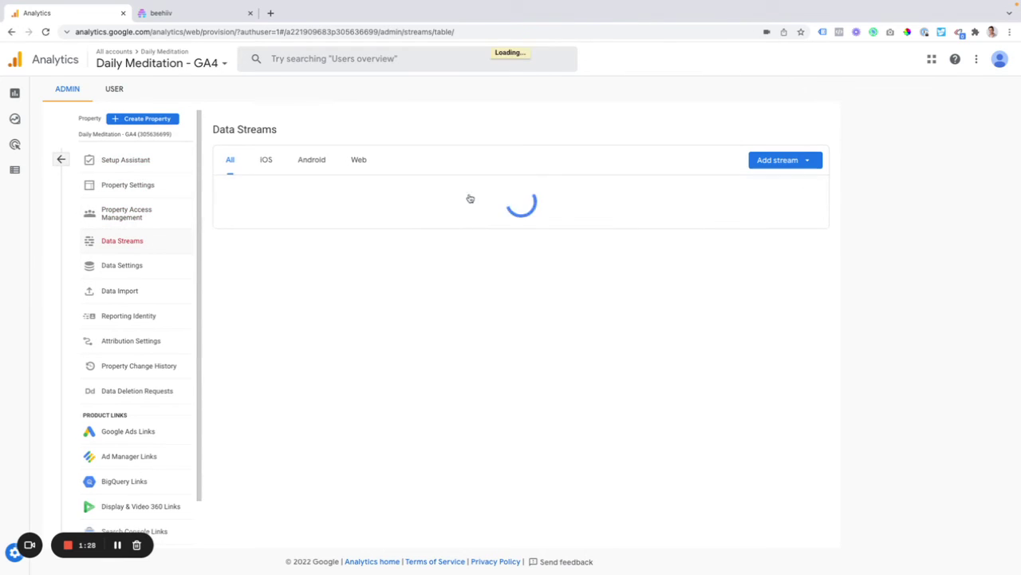
left_click(460, 201)
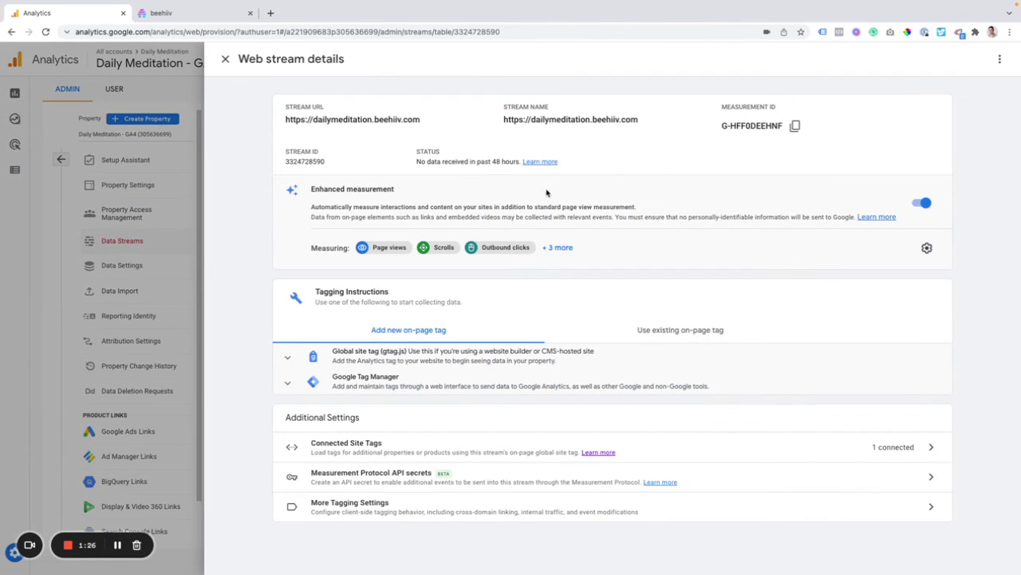
left_click(796, 128)
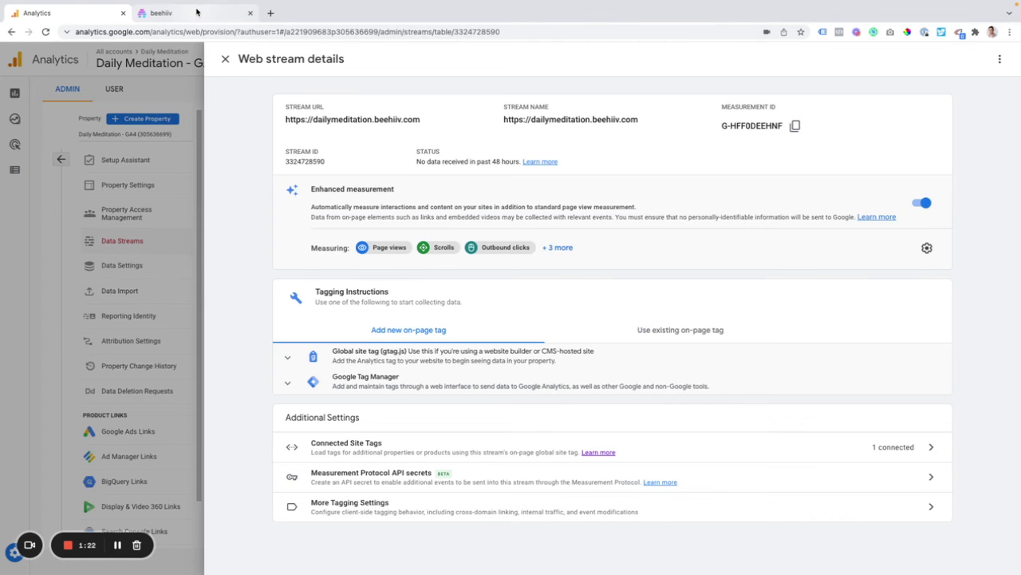
- Paste the copied measurement ID into beehiiv's GA4 Pixel ID field and save the settings
left_click(171, 16)
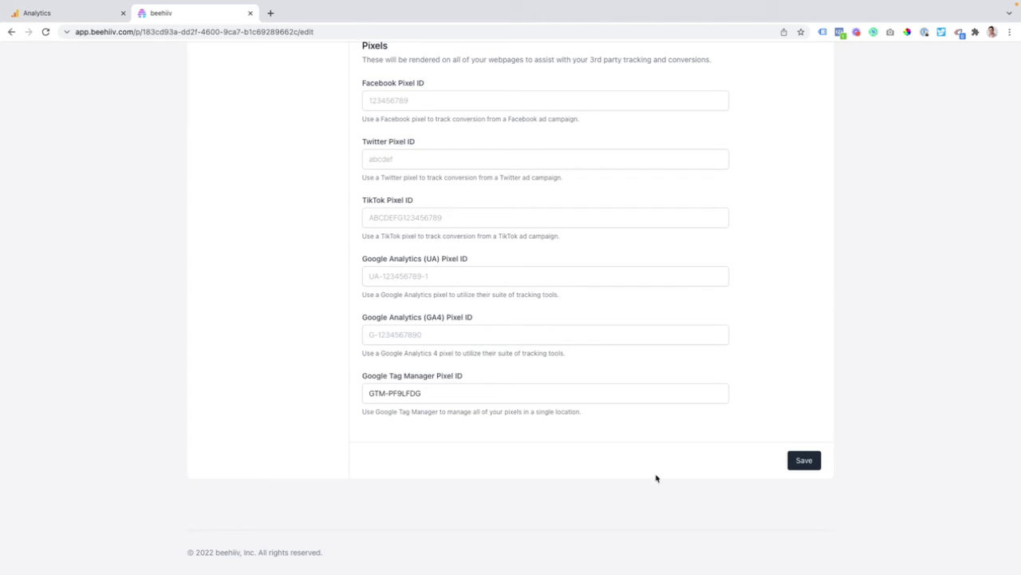
left_click(396, 333)
key("ctrl+v")
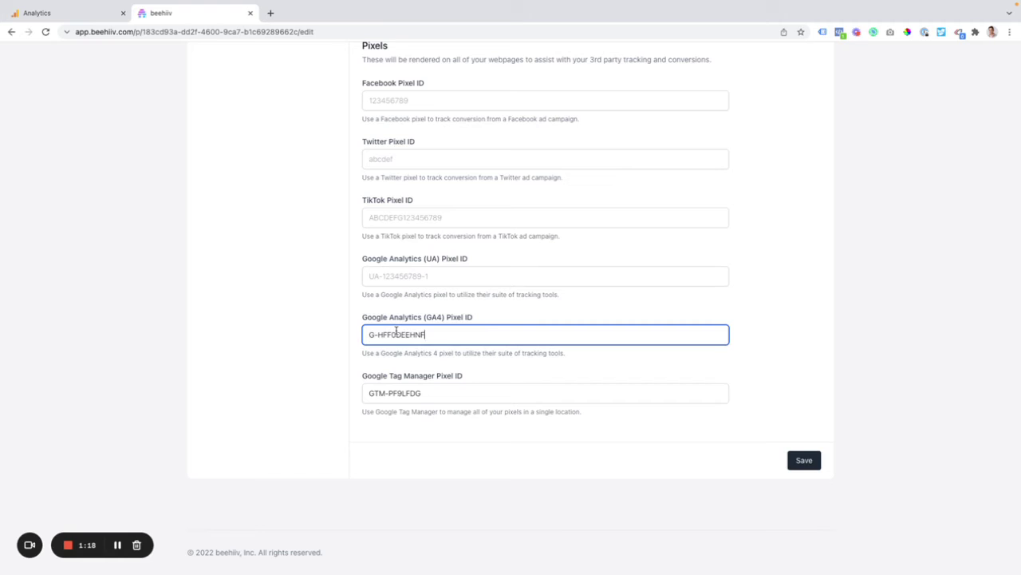
left_click(804, 461)
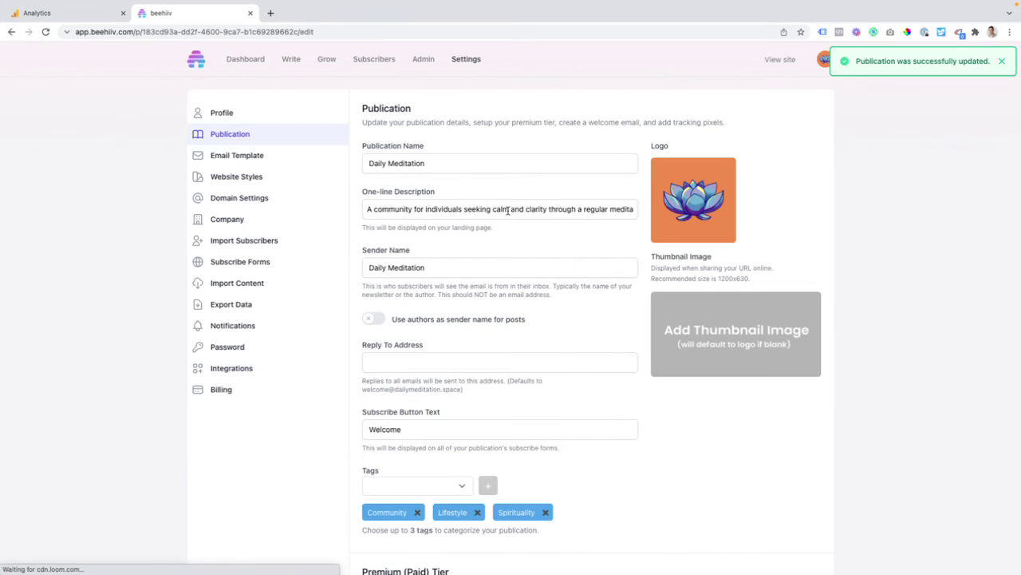
- Enable Tag Assistant Legacy on dailymeditation.beehiiv.com in a new tab, then revisit beehiiv's pixel settings
left_click(270, 13)
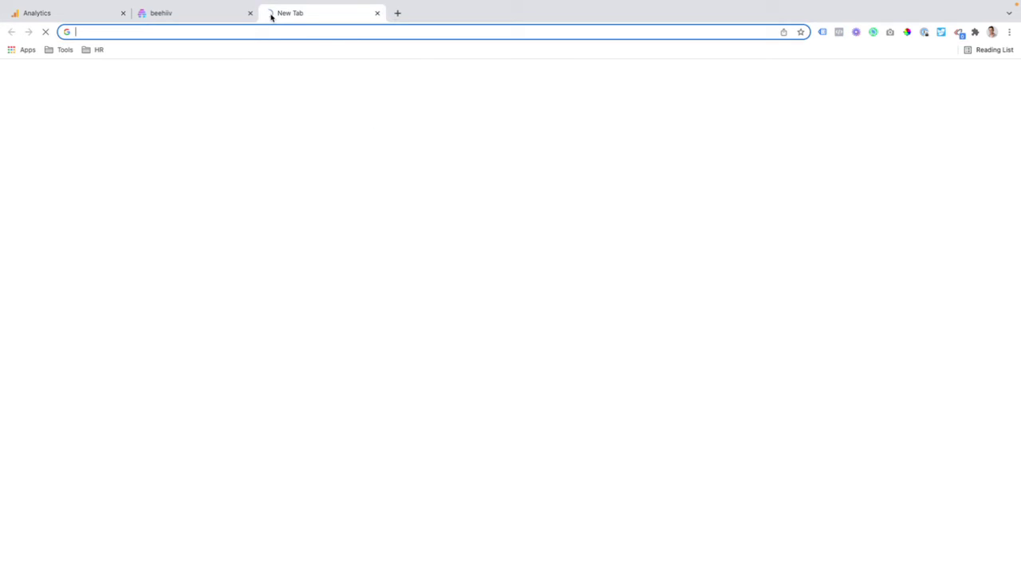
type("daily")
key("Return")
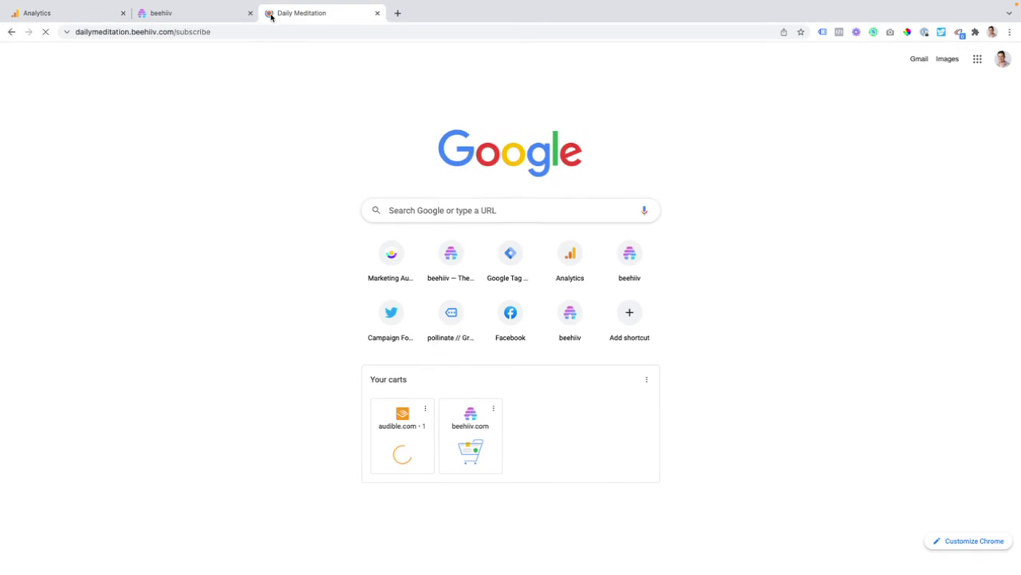
left_click(822, 33)
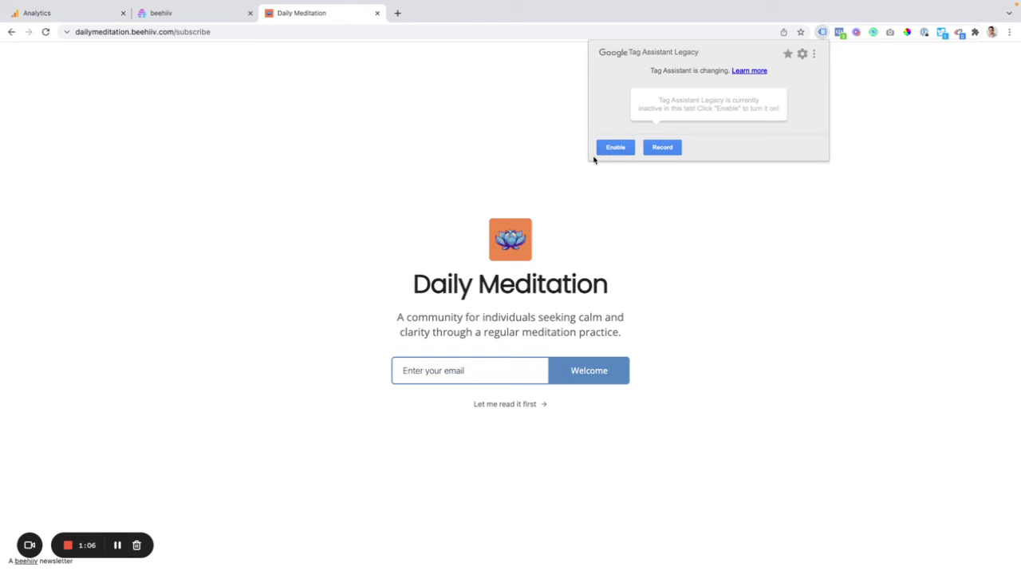
left_click(615, 148)
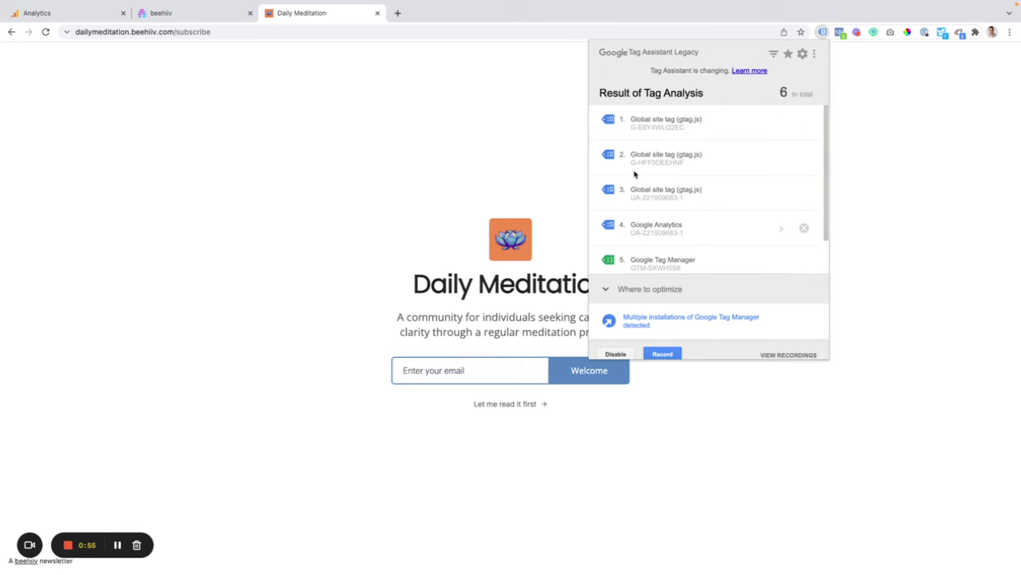
left_click(154, 13)
scroll(344, 240, "down", 20)
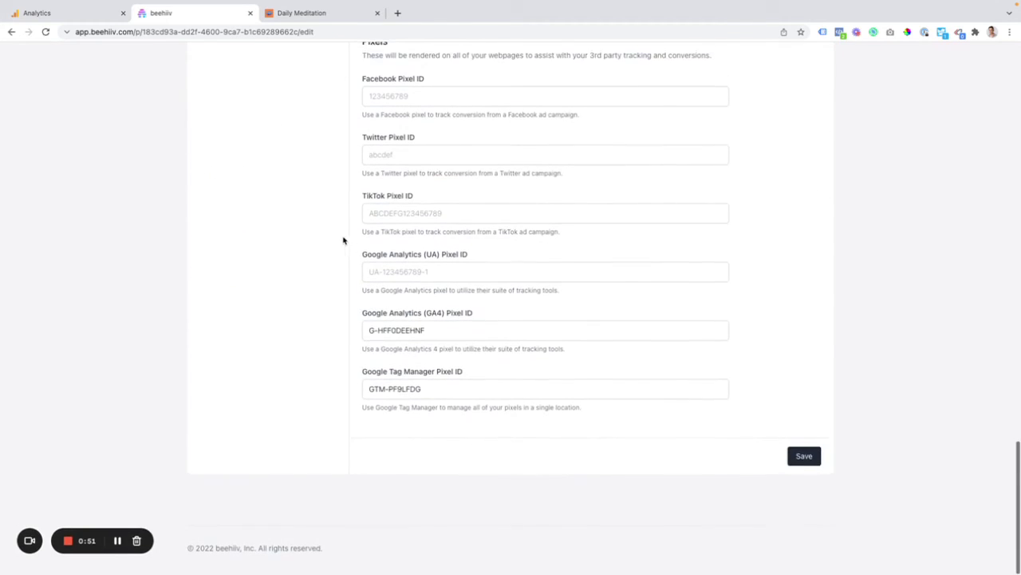
- Compare beehiiv's saved GA4 Pixel ID G-HFF0DEEHNF against the Analytics web stream's measurement ID
double_click(390, 336)
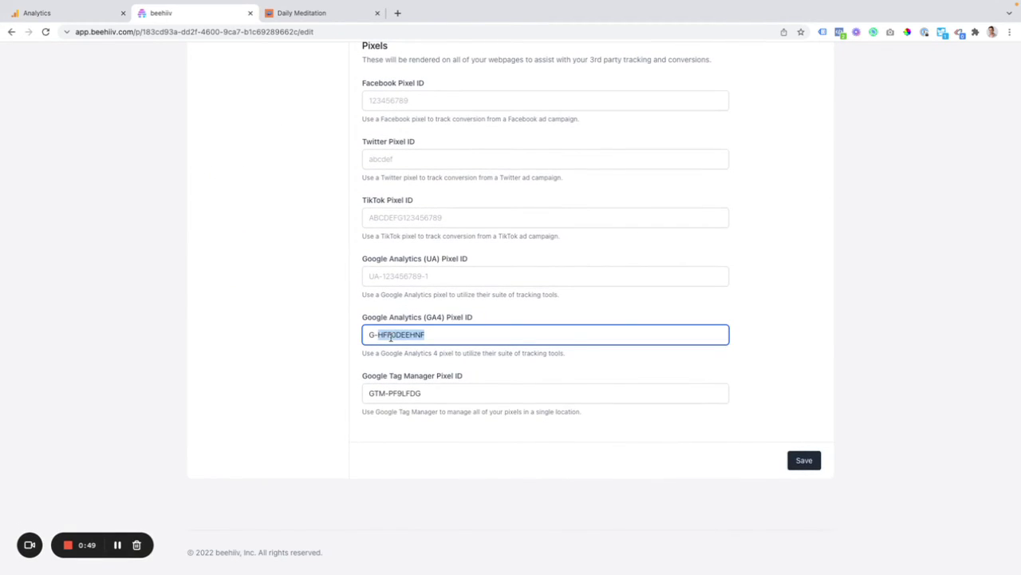
left_click(306, 16)
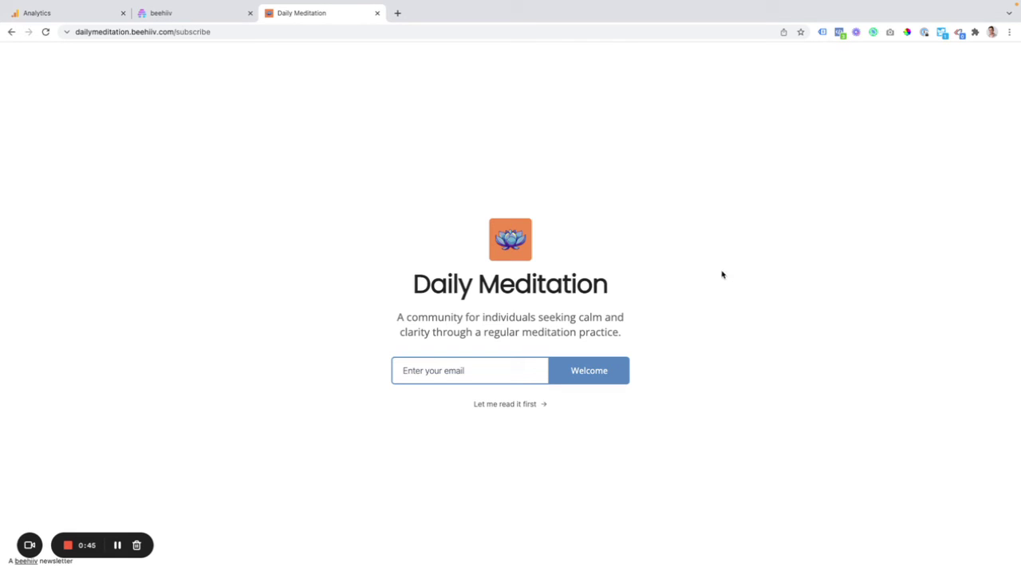
left_click(104, 17)
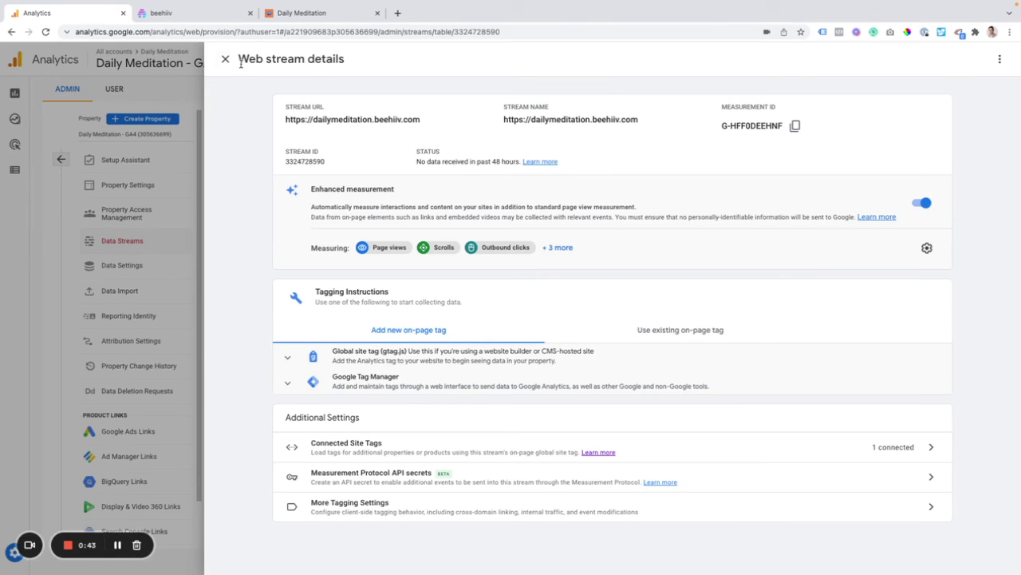
- Leave the stream details and open the Daily Meditation UA property's All Web Site Data view
left_click(226, 60)
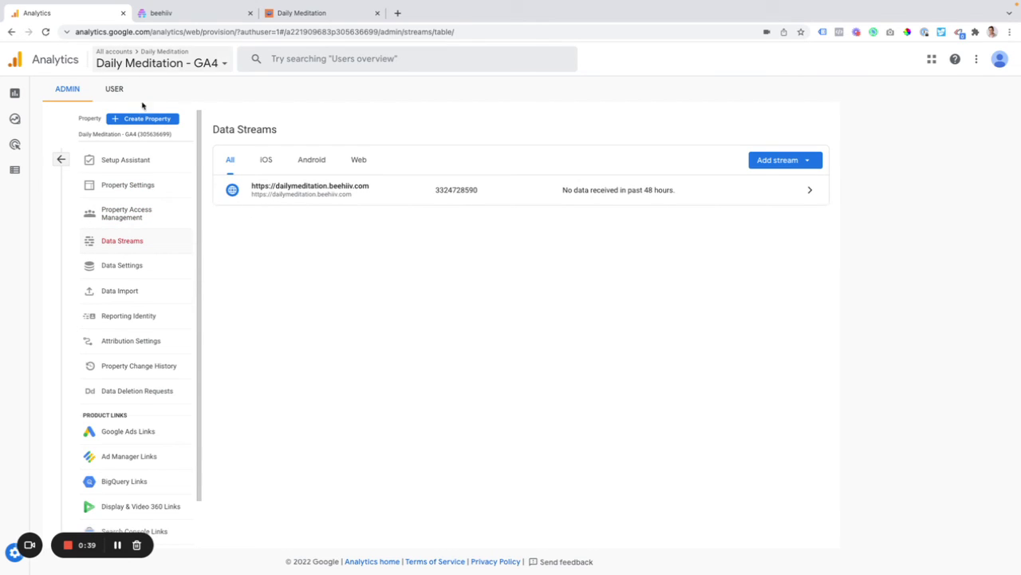
left_click(156, 63)
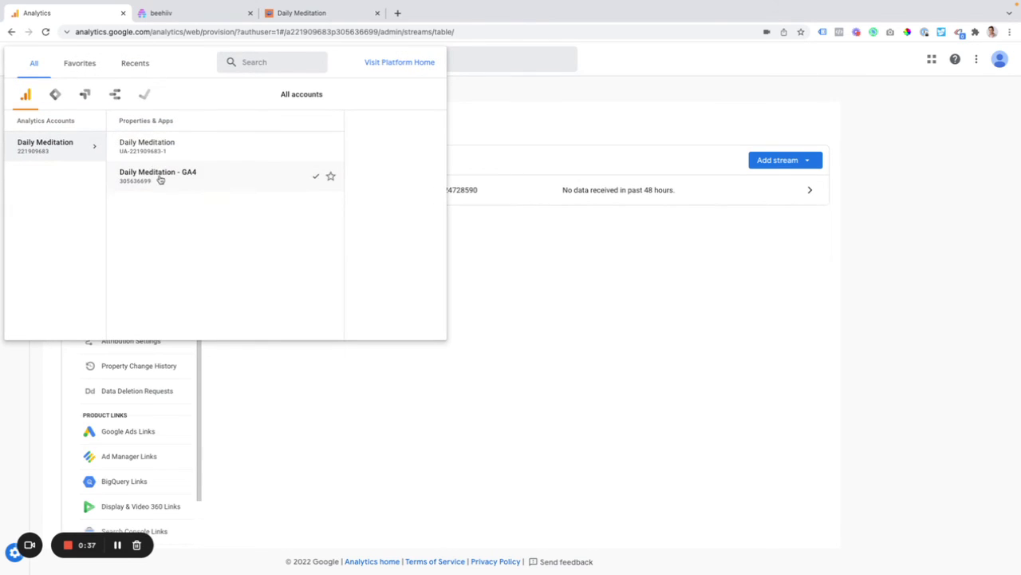
left_click(167, 151)
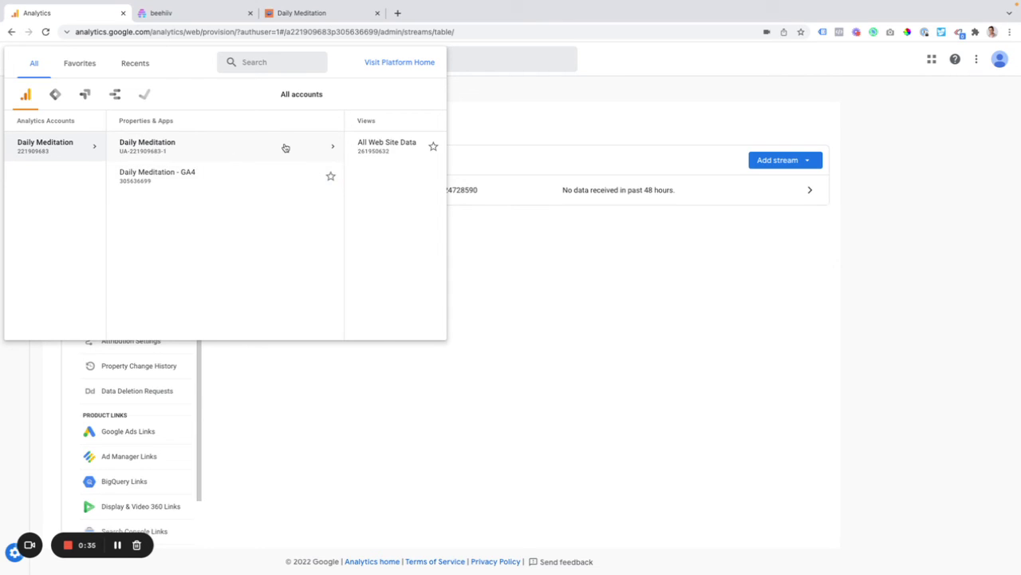
left_click(355, 146)
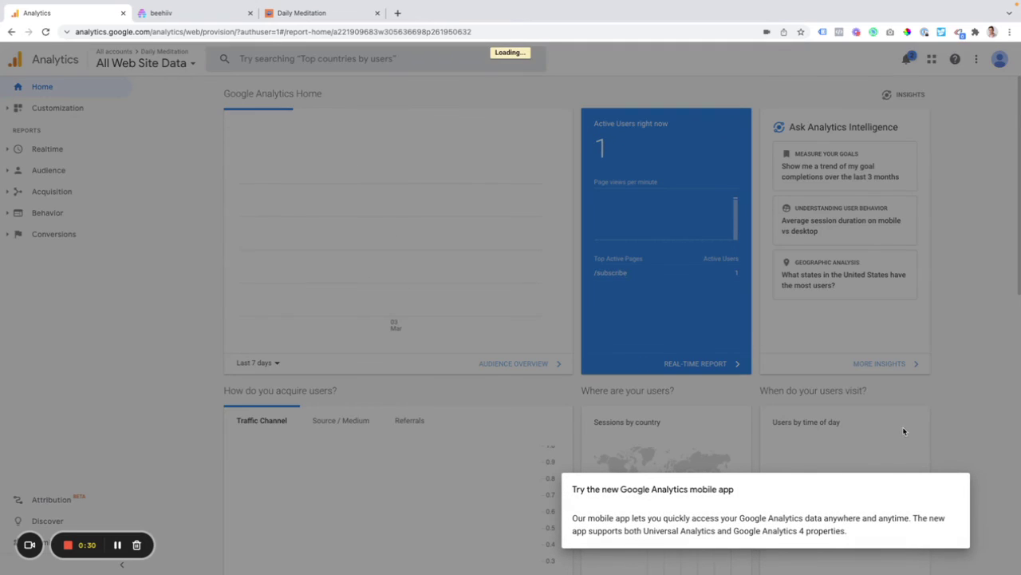
- Open the Realtime Overview report, dismissing the mobile app announcement and search tip
left_click(49, 125)
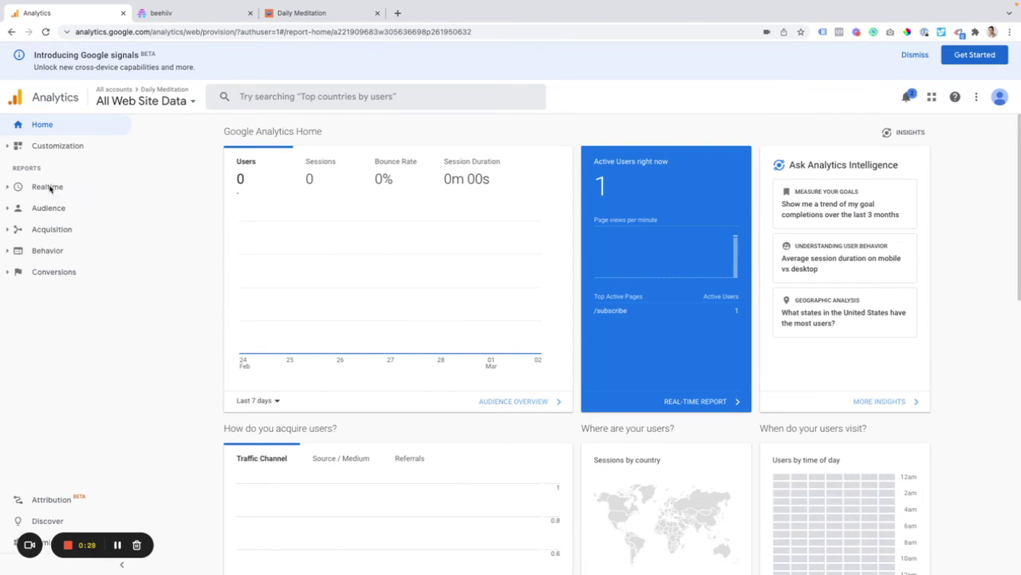
left_click(48, 186)
left_click(70, 209)
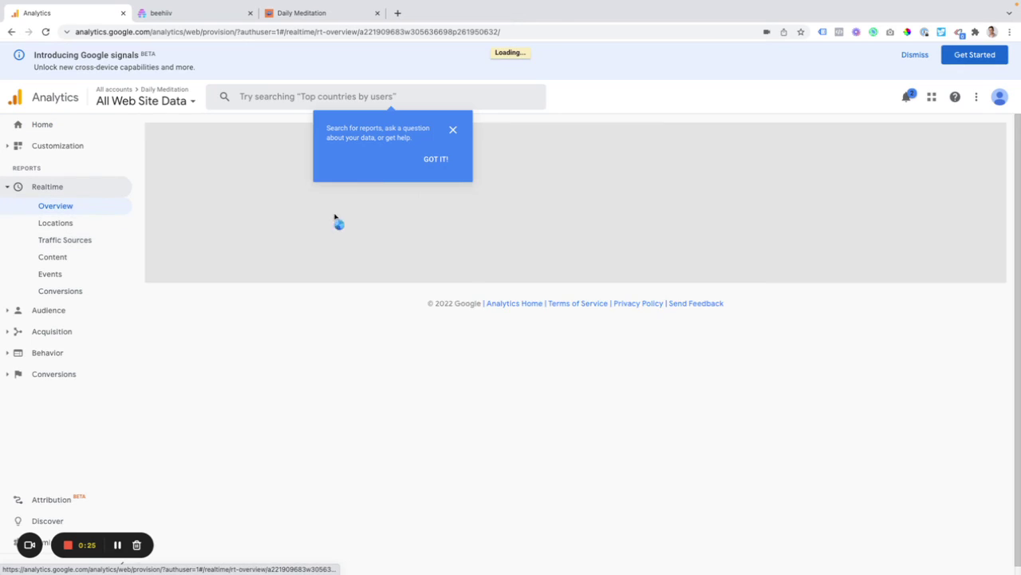
left_click(436, 159)
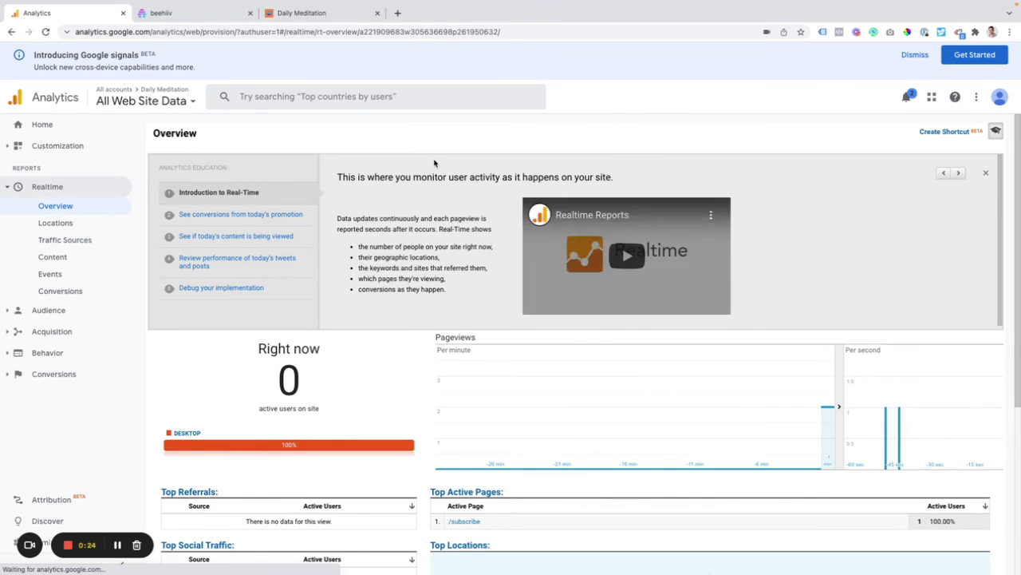
scroll(334, 363, "down", 2)
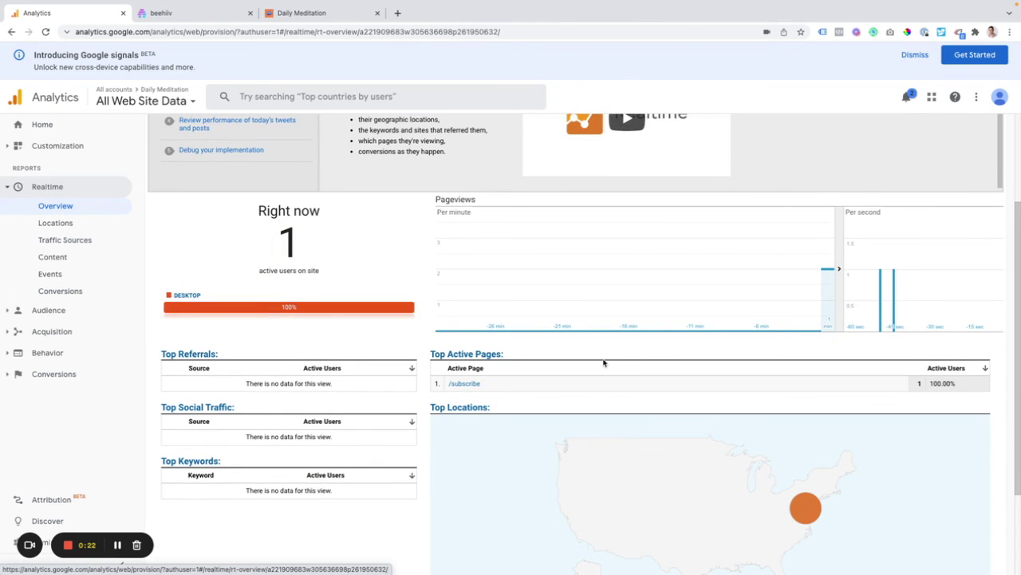
scroll(479, 395, "down", 2)
scroll(481, 399, "up", 3)
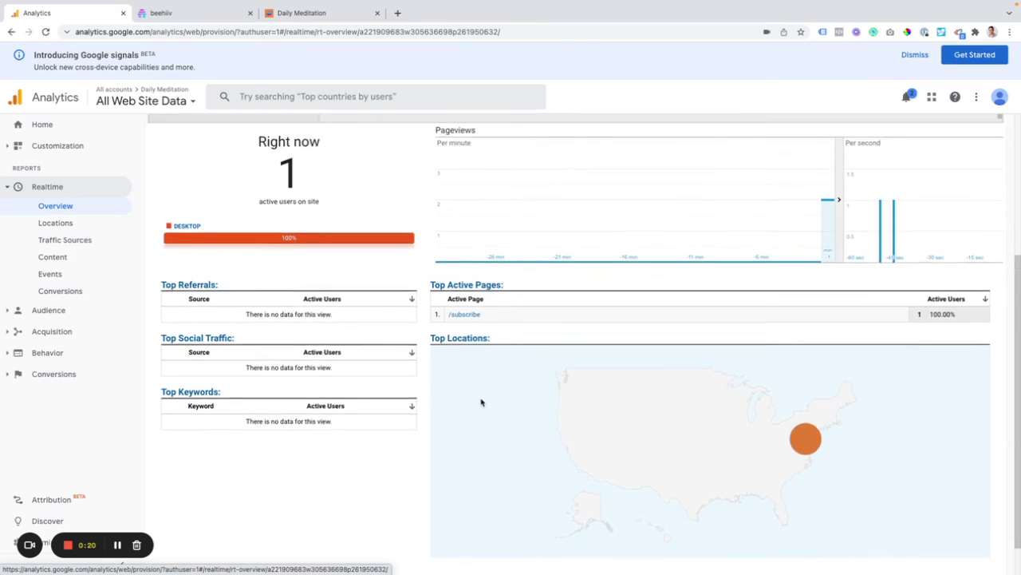
scroll(481, 399, "up", 1)
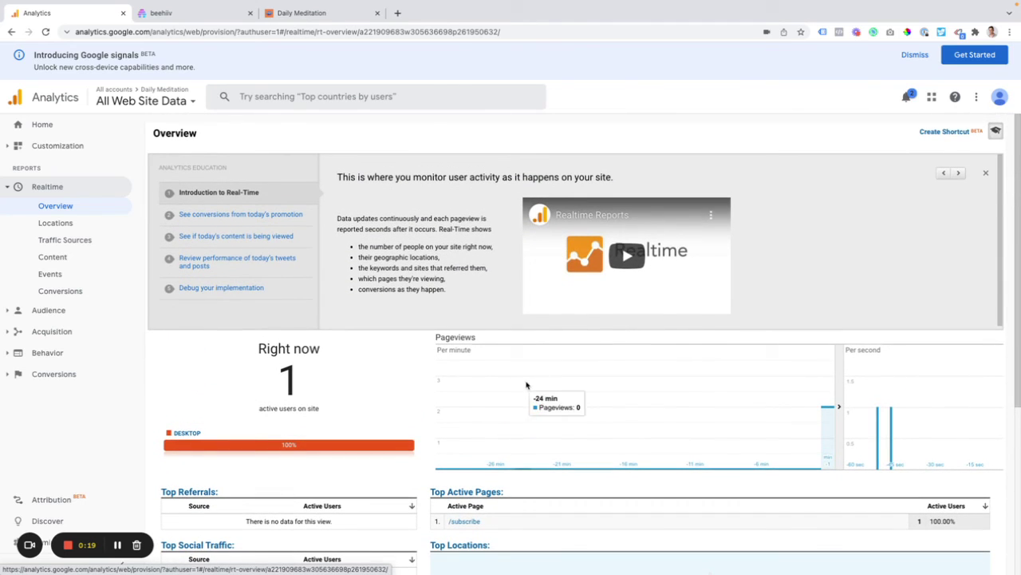
- Close the Real-Time education panel, the internal error message and the Google signals banner
left_click(985, 173)
left_click(571, 369)
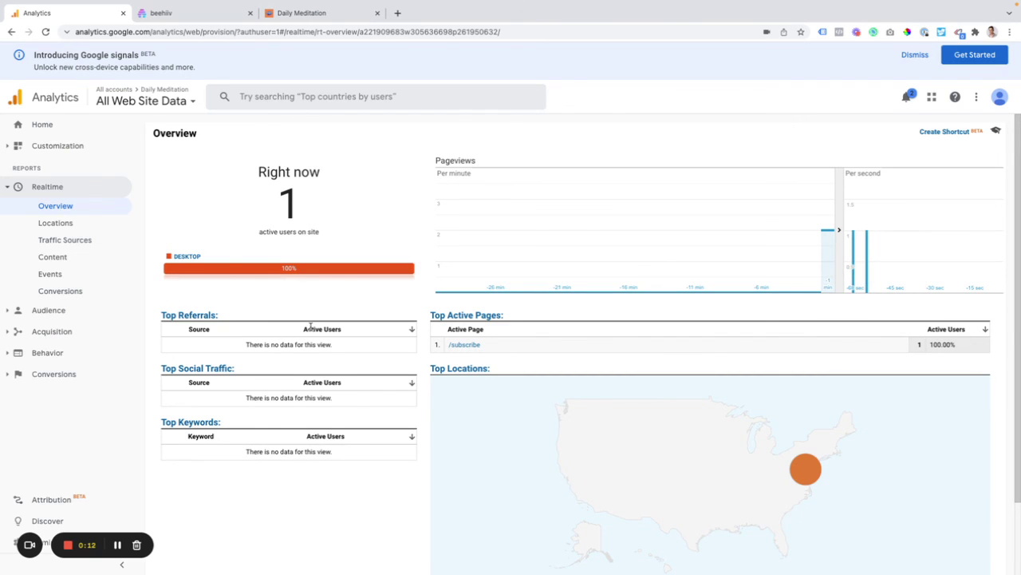
left_click(910, 58)
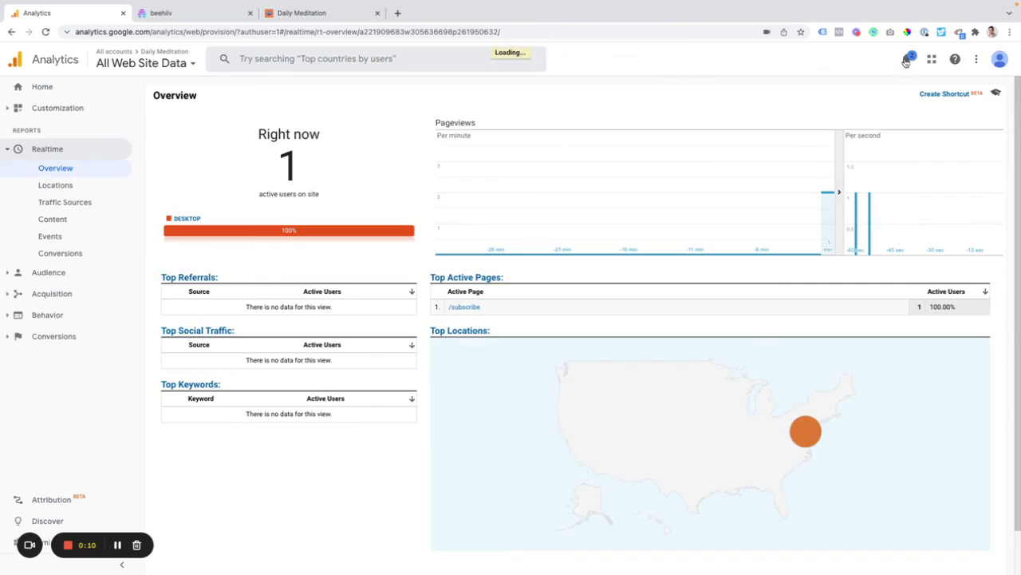